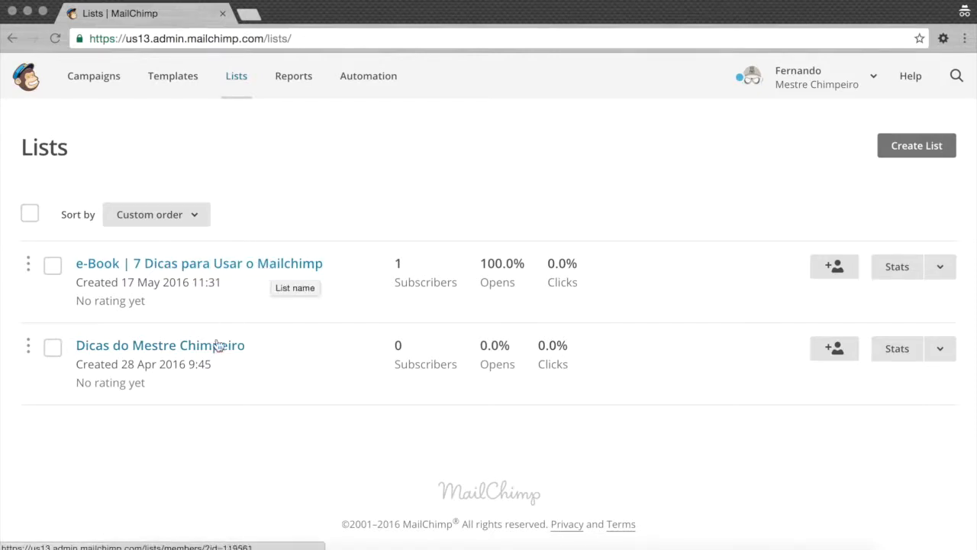
# Open the groups page of the Dicas do Mestre Chimpeiro list and review the explanation of how groups work.
pyautogui.click(214, 350)
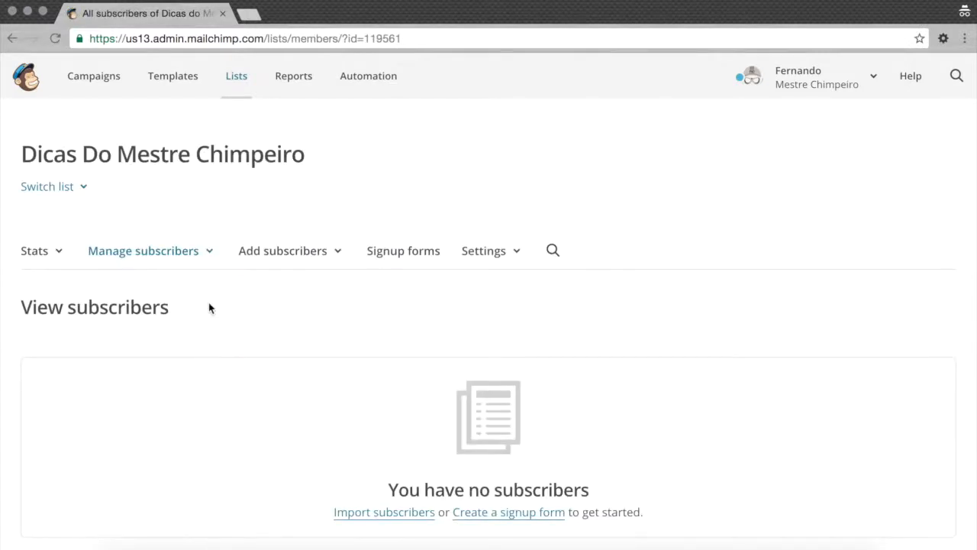
pyautogui.click(198, 255)
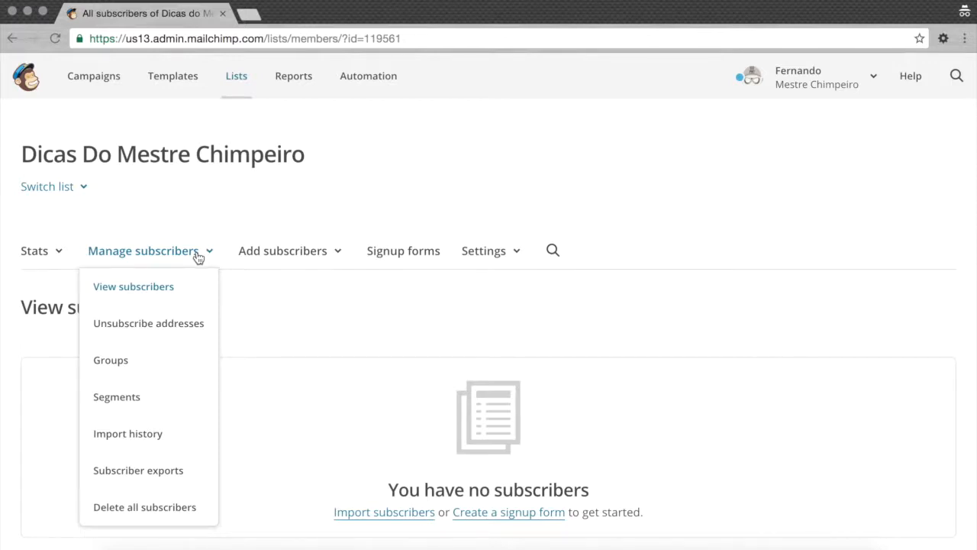
pyautogui.click(124, 370)
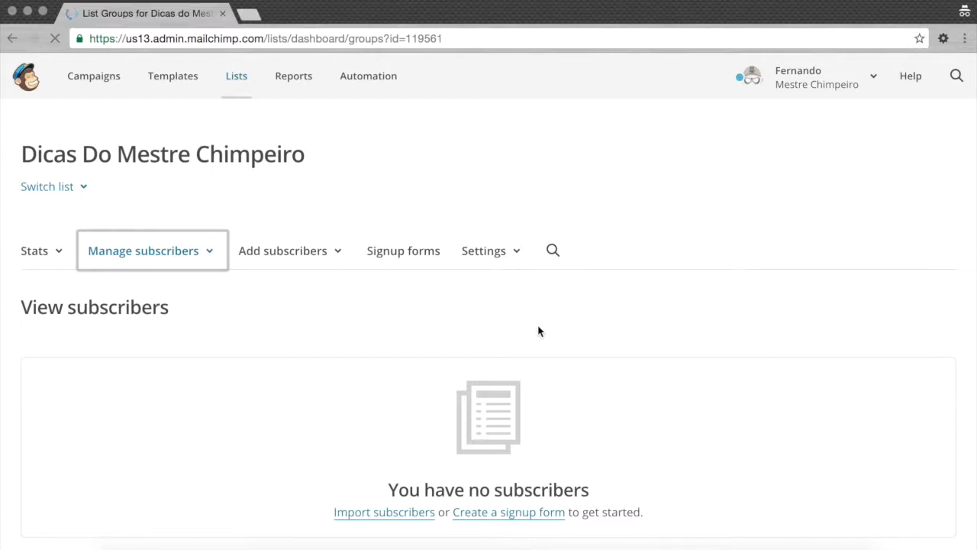
pyautogui.scroll(-3, 538, 330)
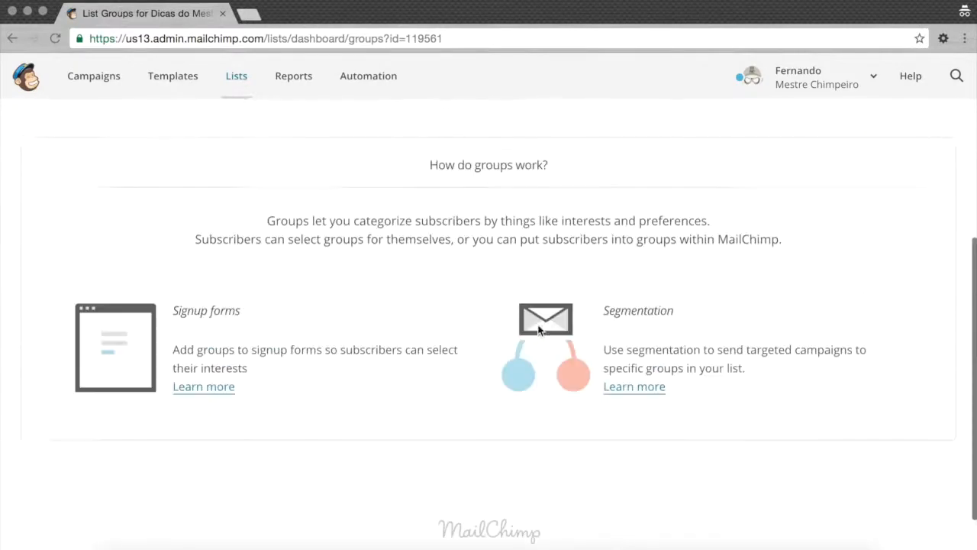
pyautogui.scroll(2, 539, 324)
pyautogui.scroll(-1, 539, 325)
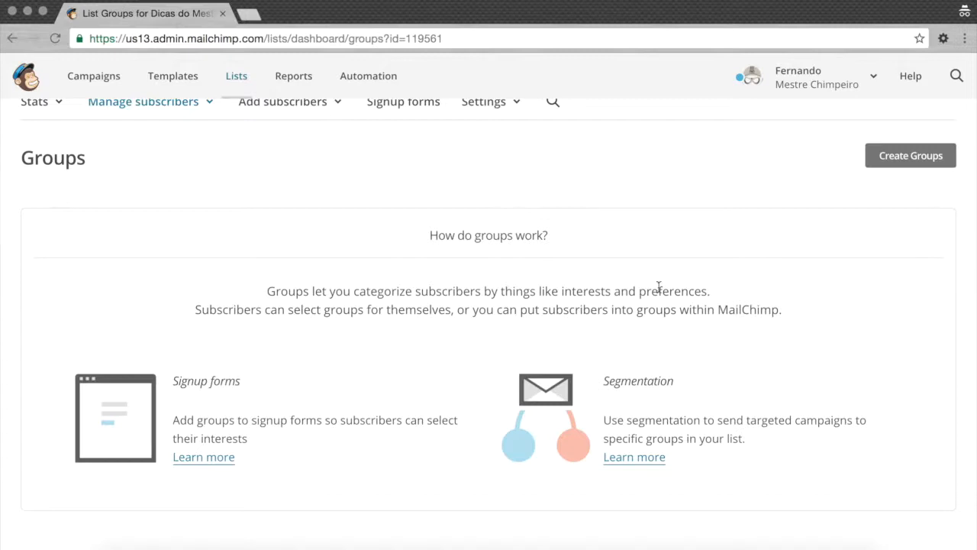
pyautogui.scroll(2, 658, 287)
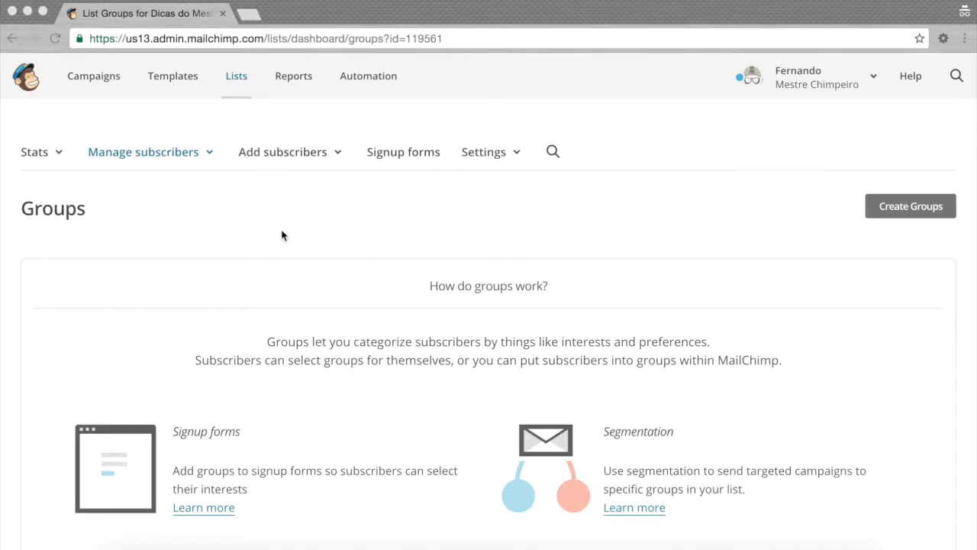
pyautogui.scroll(3, 283, 234)
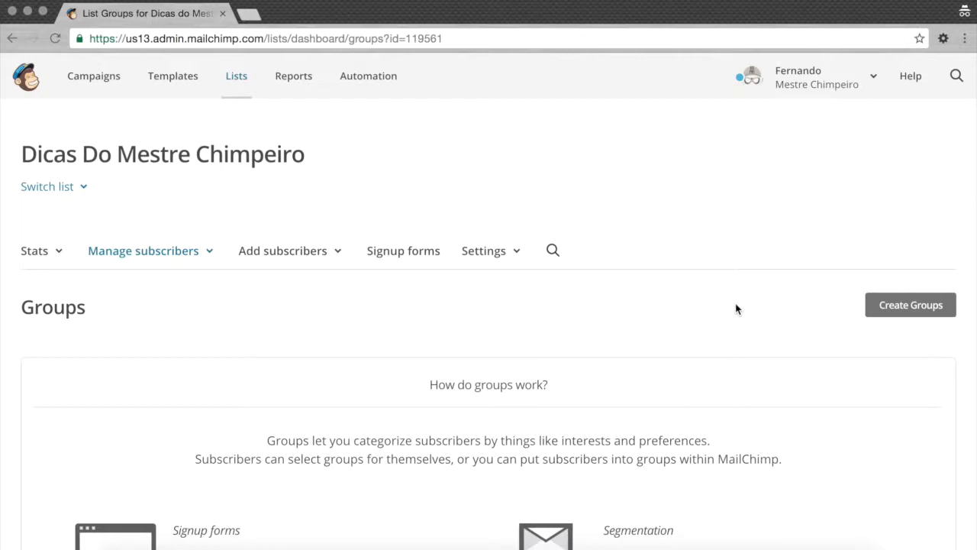
# Start creating groups and title the new group category "Assuntos de Interesse".
pyautogui.click(885, 304)
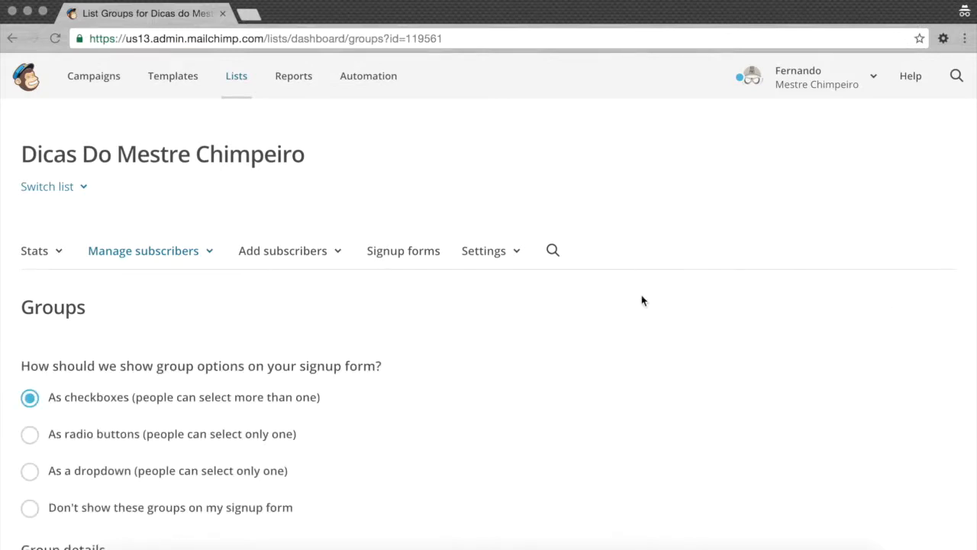
pyautogui.scroll(-4, 641, 300)
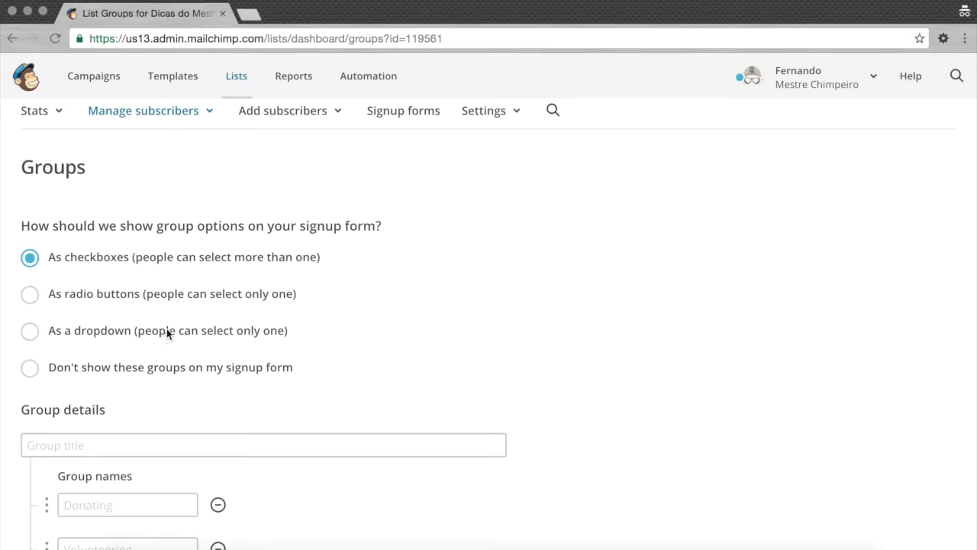
pyautogui.scroll(-1, 160, 336)
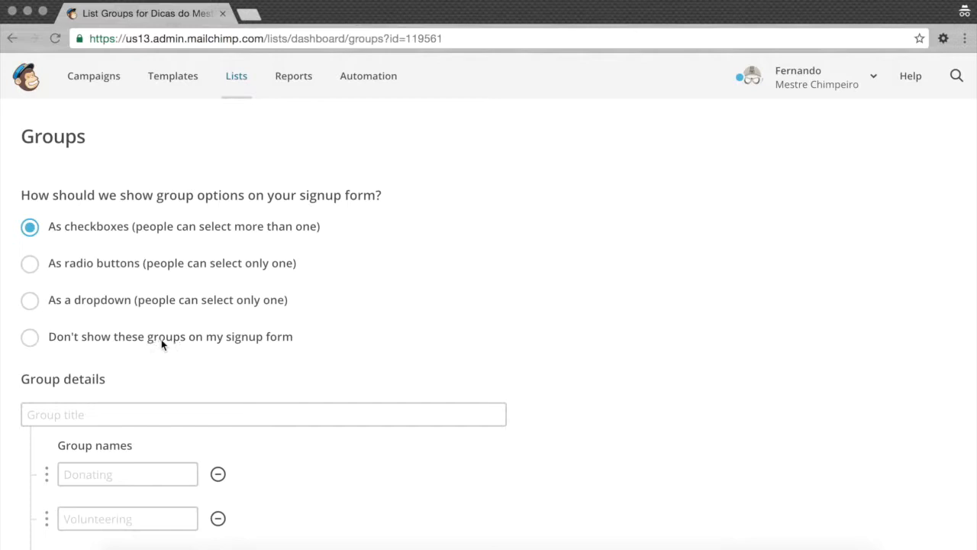
pyautogui.scroll(-2, 167, 334)
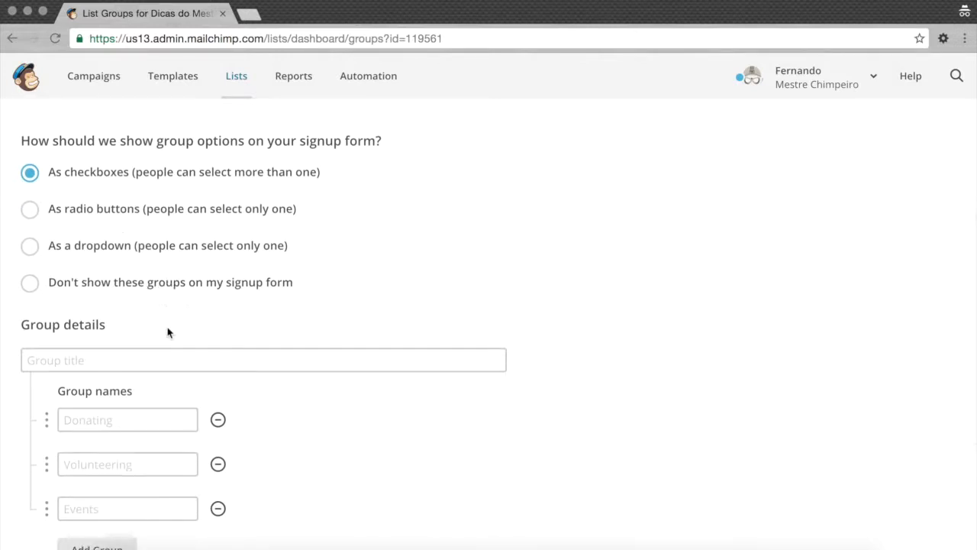
pyautogui.click(122, 353)
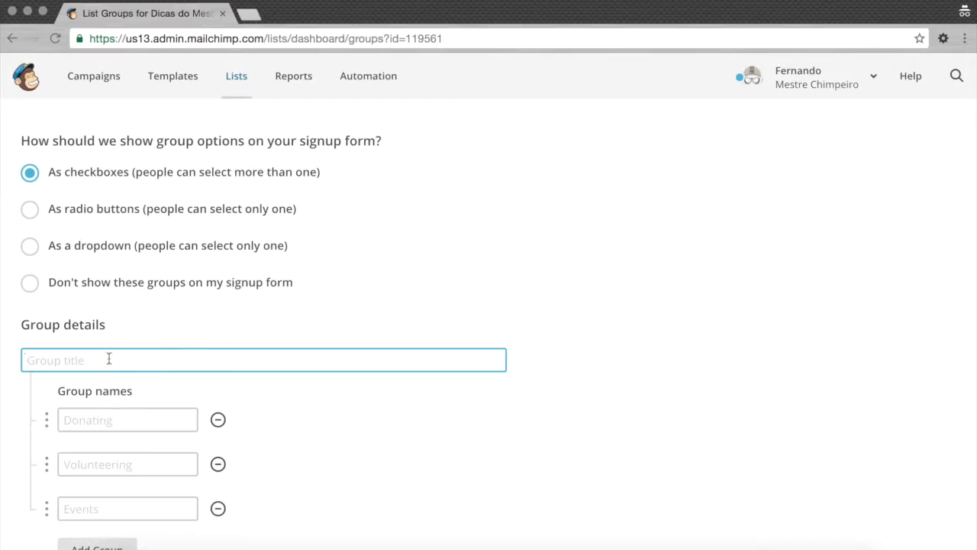
pyautogui.write('ASSUNTOS')
pyautogui.press('super+a')
pyautogui.write('ASSUNTOS')
pyautogui.press('super+a')
pyautogui.write('Assuntos de l')
pyautogui.write('nteresse')
# Name the three groups Marketing de Conteúdo, Copywriting and Ferramentas, then save the category without importing subscribers.
pyautogui.scroll(-3, 549, 336)
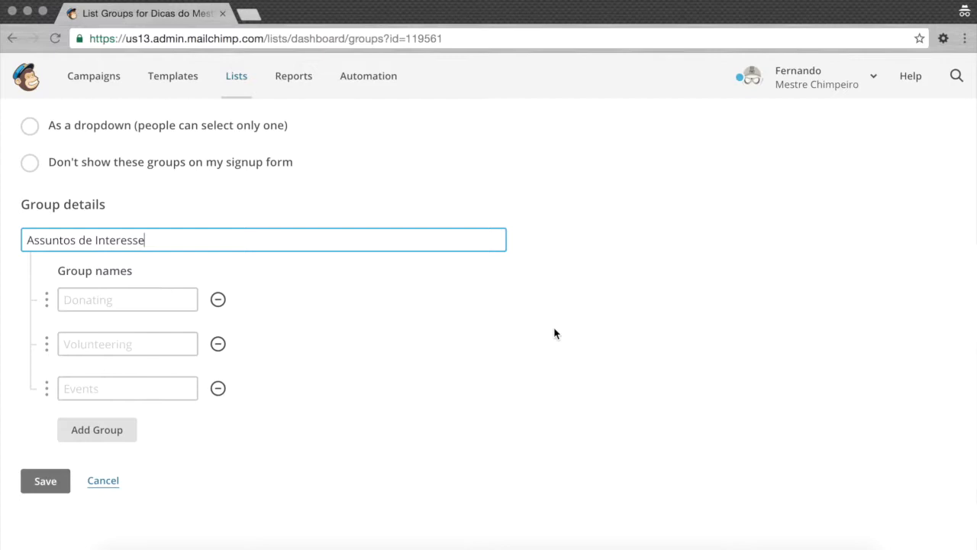
pyautogui.click(111, 301)
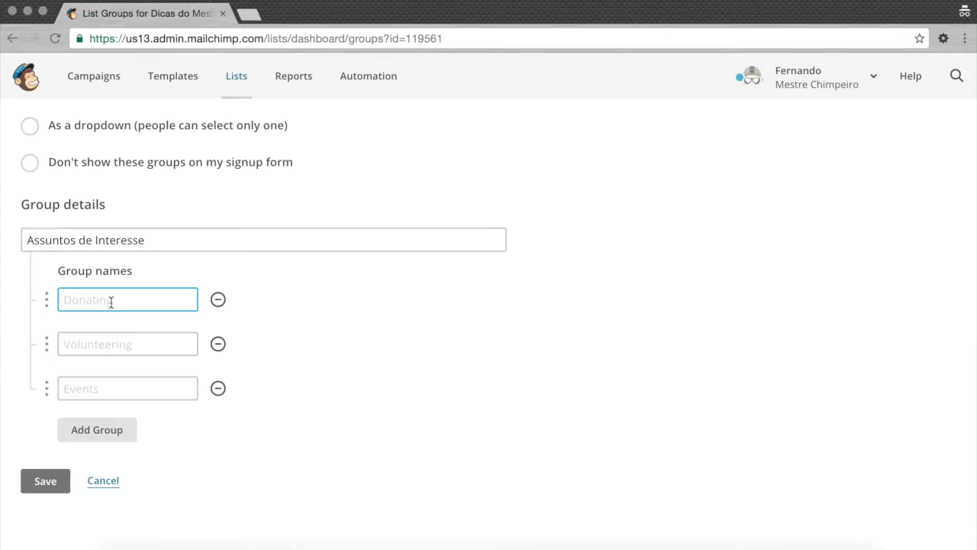
pyautogui.write('Marketing de Conteúdo')
pyautogui.press('Tab')
pyautogui.write('Copy')
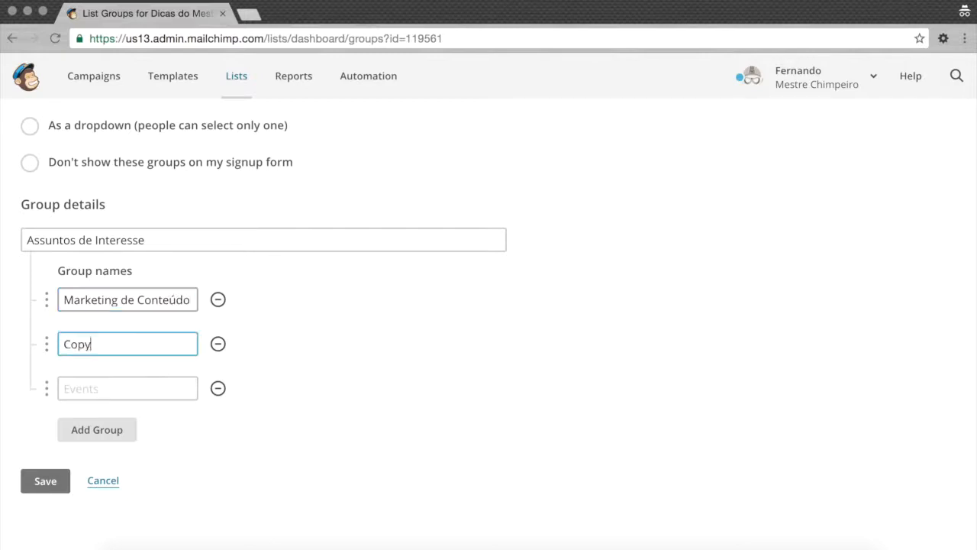
pyautogui.write('writing')
pyautogui.press('Tab')
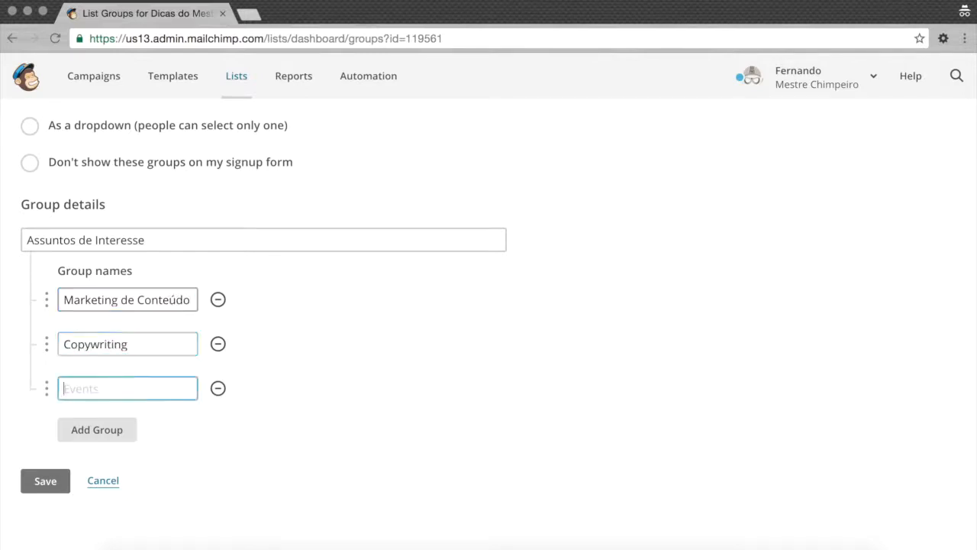
pyautogui.write('Ferramentas')
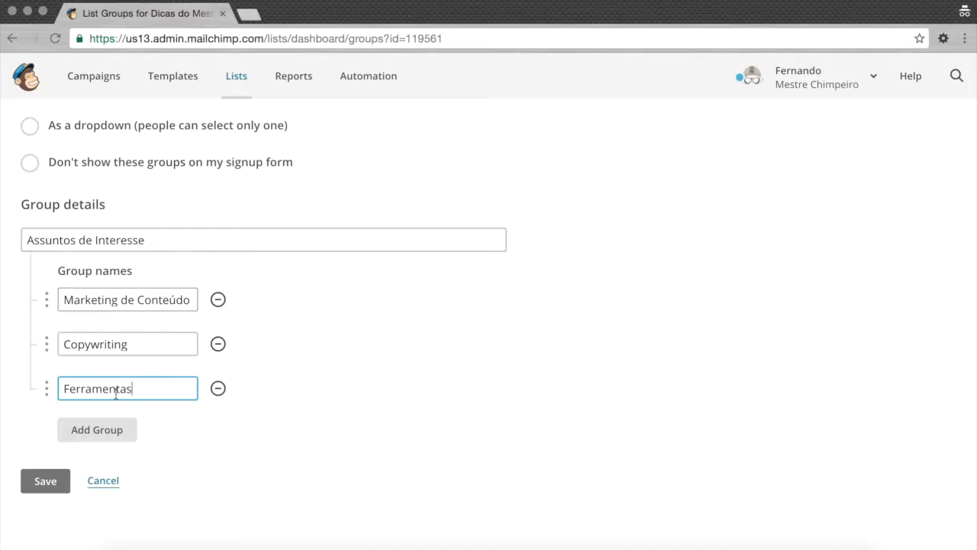
pyautogui.click(53, 483)
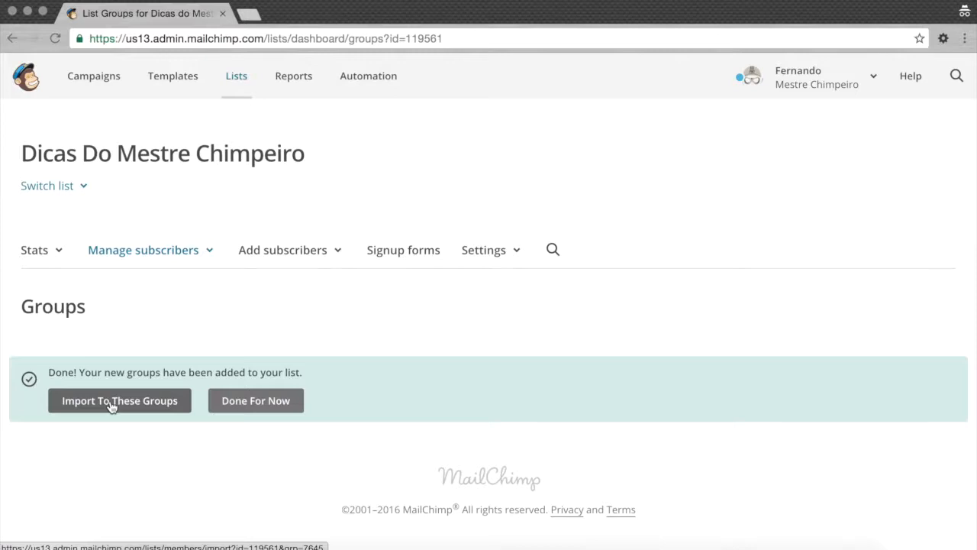
pyautogui.click(255, 403)
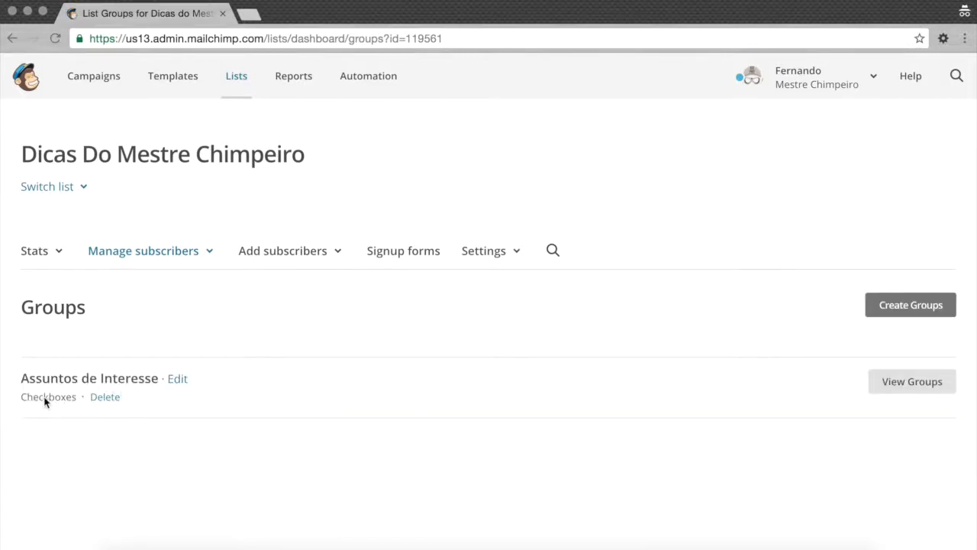
# Show the groups inside Assuntos de Interesse and view the campaign types that can be sent to Marketing de Conteúdo.
pyautogui.click(892, 381)
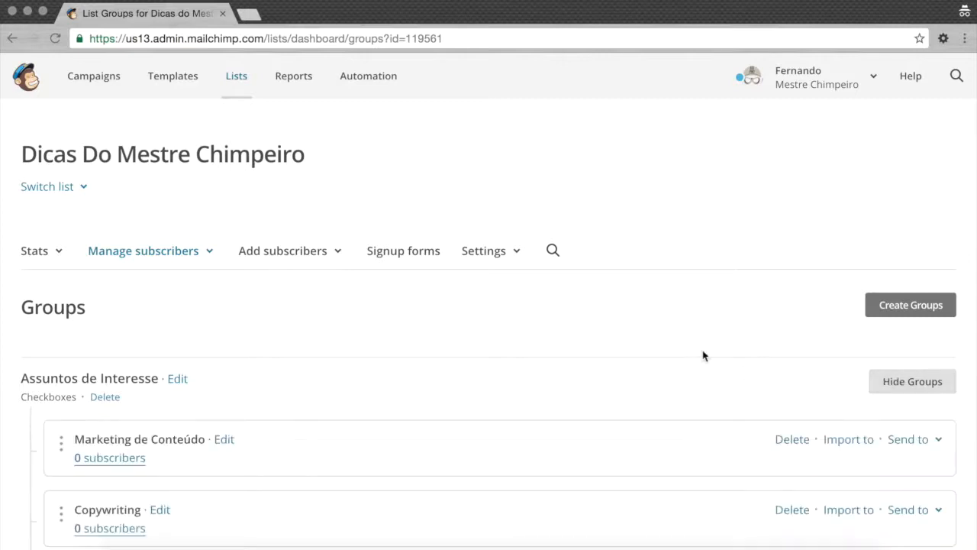
pyautogui.scroll(-3, 703, 355)
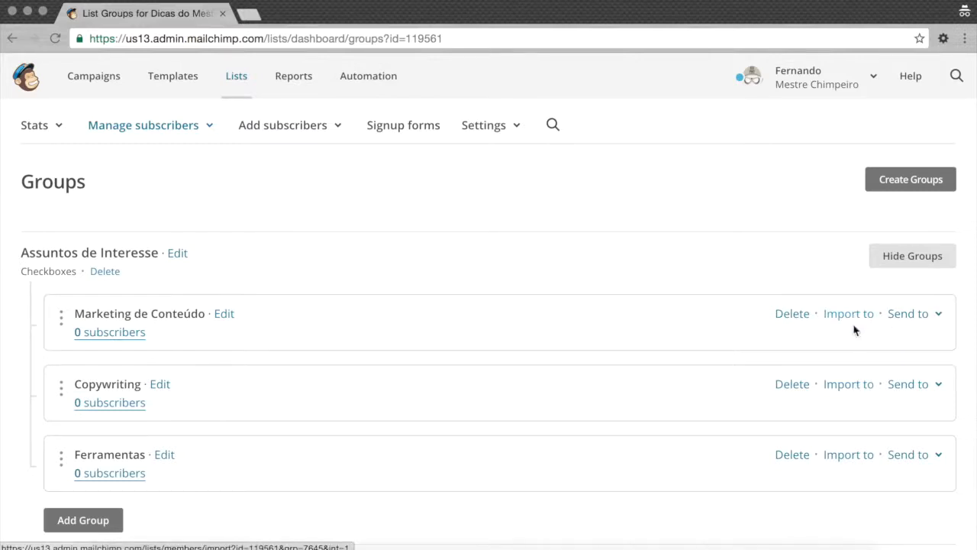
pyautogui.click(939, 315)
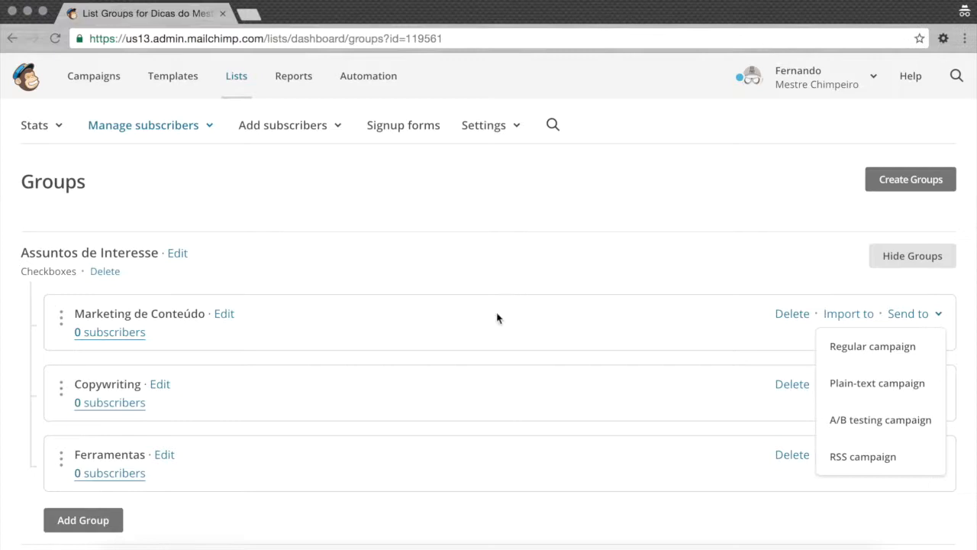
pyautogui.scroll(-2, 496, 318)
pyautogui.scroll(2, 496, 318)
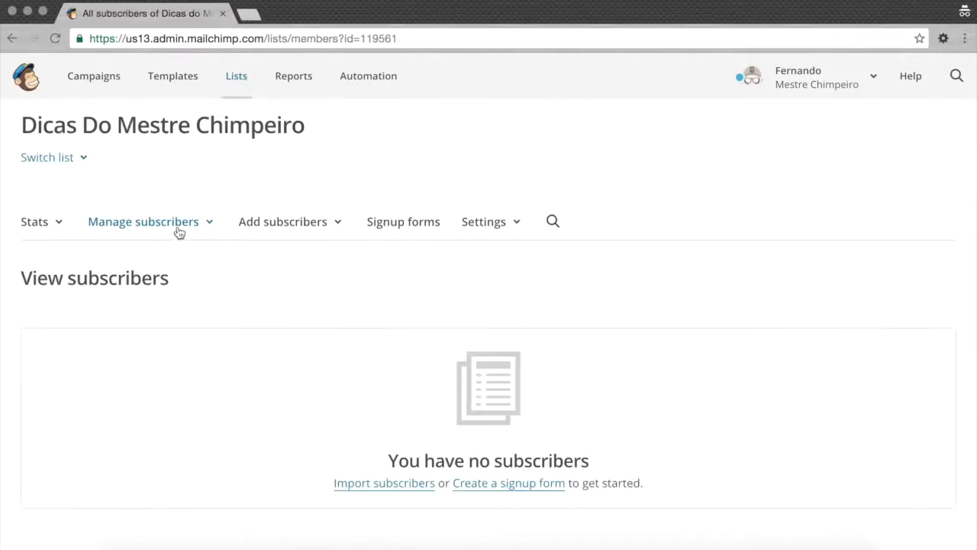
# Start another group category for the list, not shown on the signup form, and title it "Materiais Gratuitos".
pyautogui.click(177, 229)
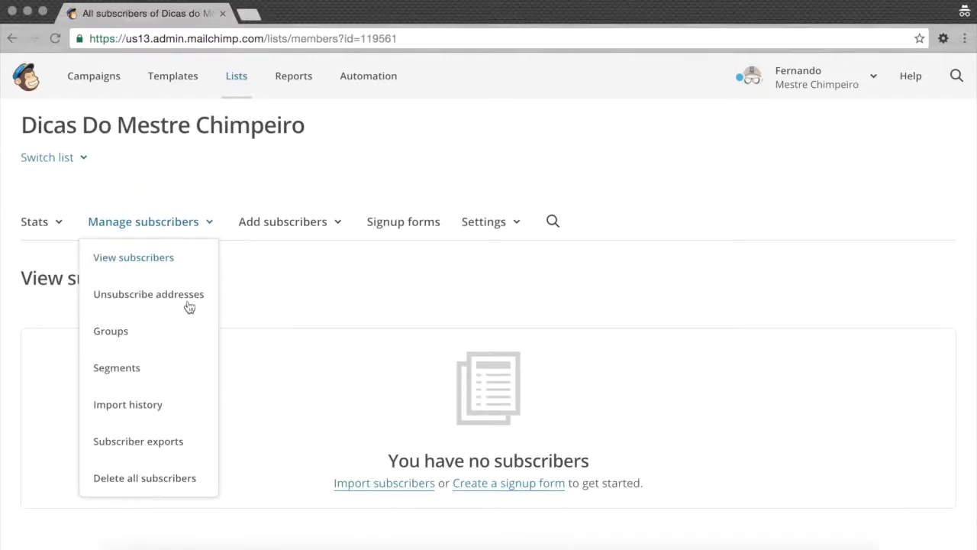
pyautogui.click(116, 336)
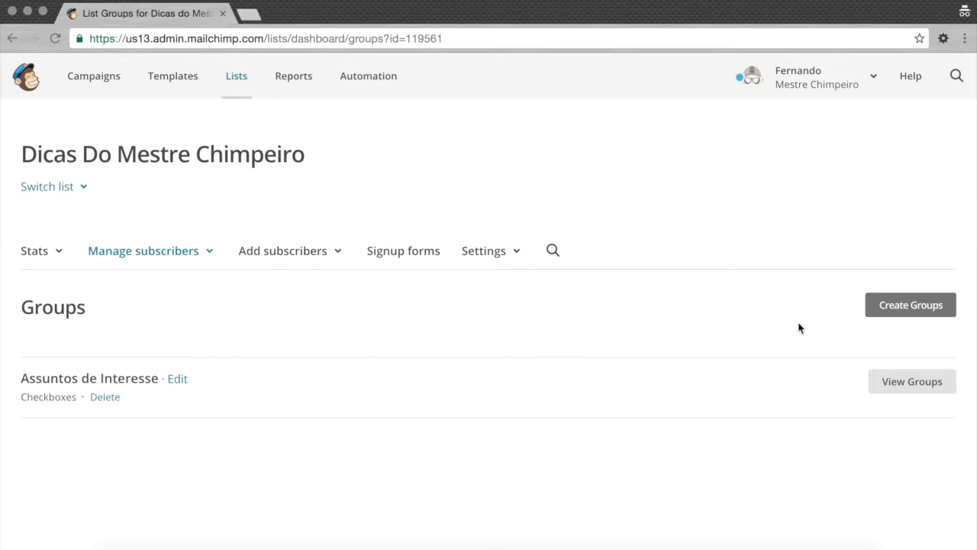
pyautogui.click(906, 305)
pyautogui.scroll(-5, 568, 356)
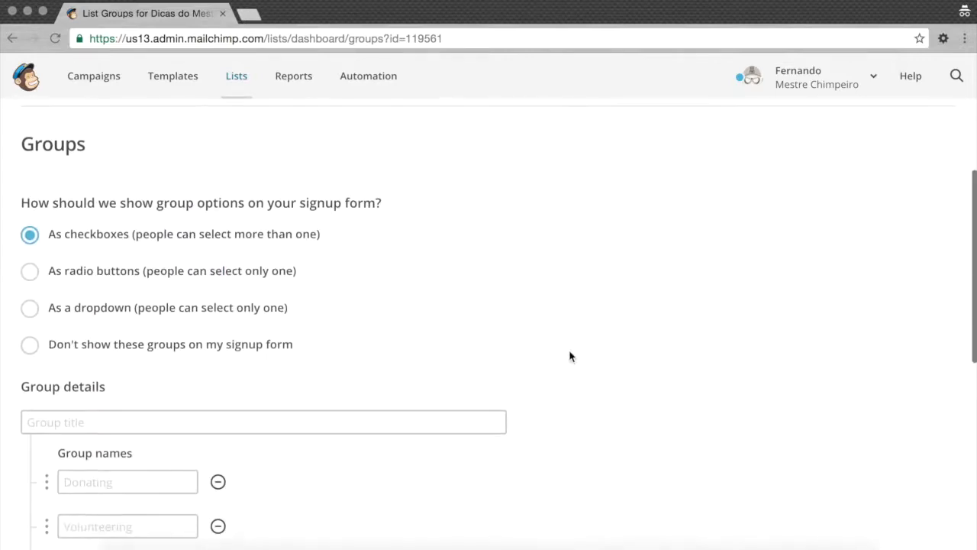
pyautogui.click(30, 344)
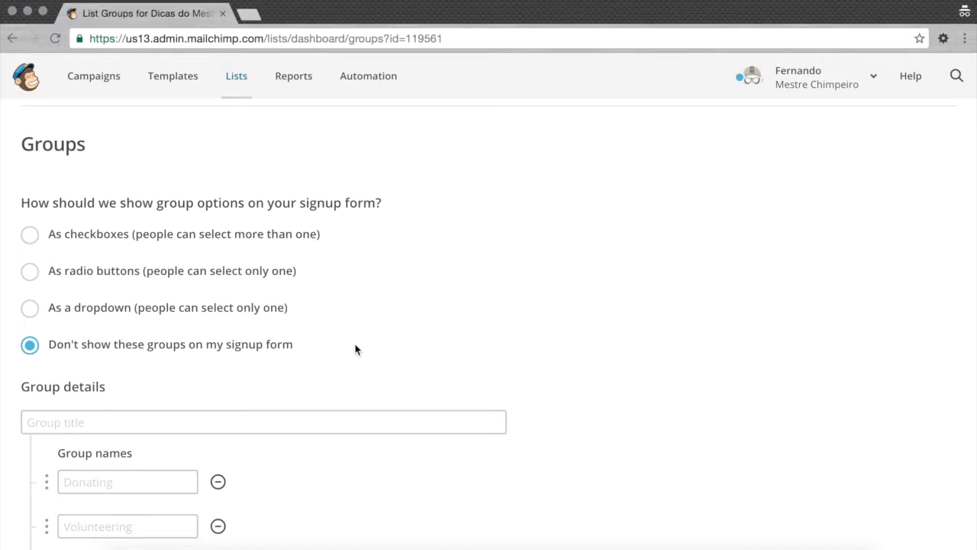
pyautogui.scroll(-3, 321, 355)
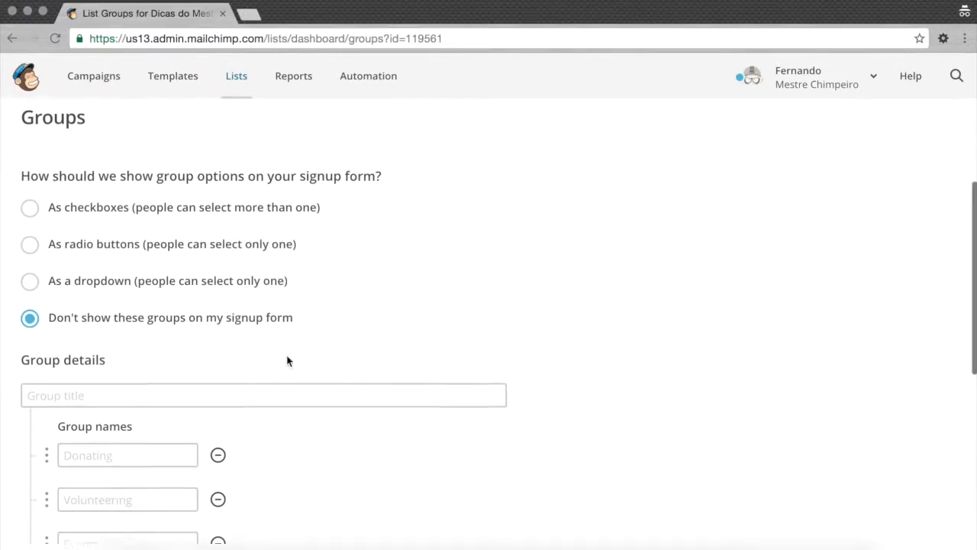
pyautogui.click(231, 305)
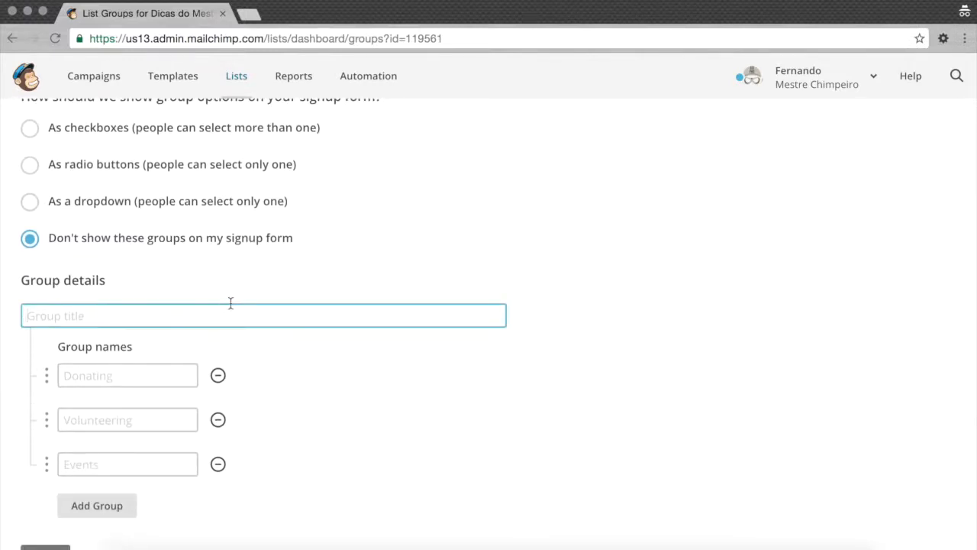
pyautogui.write('Materiais Gratuitos')
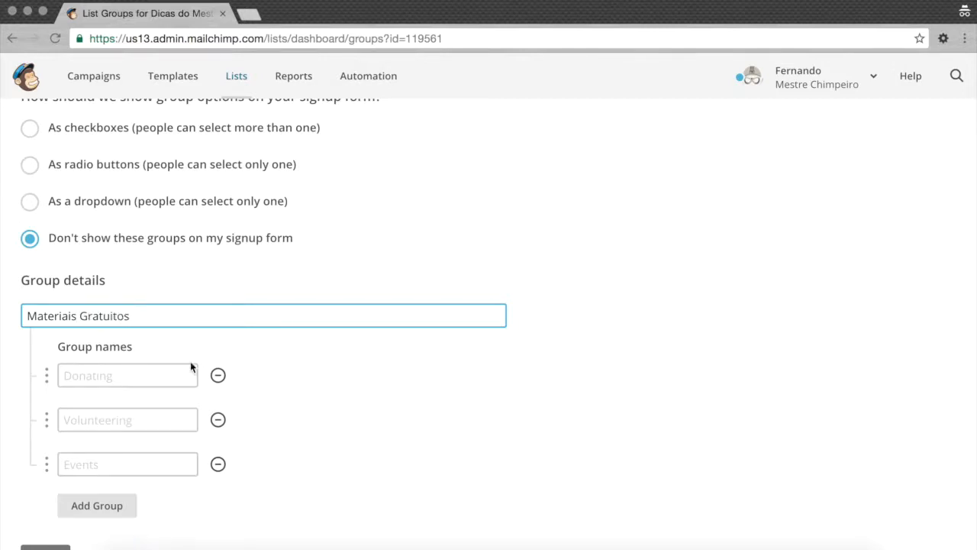
# Name the three groups of Materiais Gratuitos "7 Dicas Mailchimp", "Tutorial Avançado" and "Guia Completo".
pyautogui.click(152, 372)
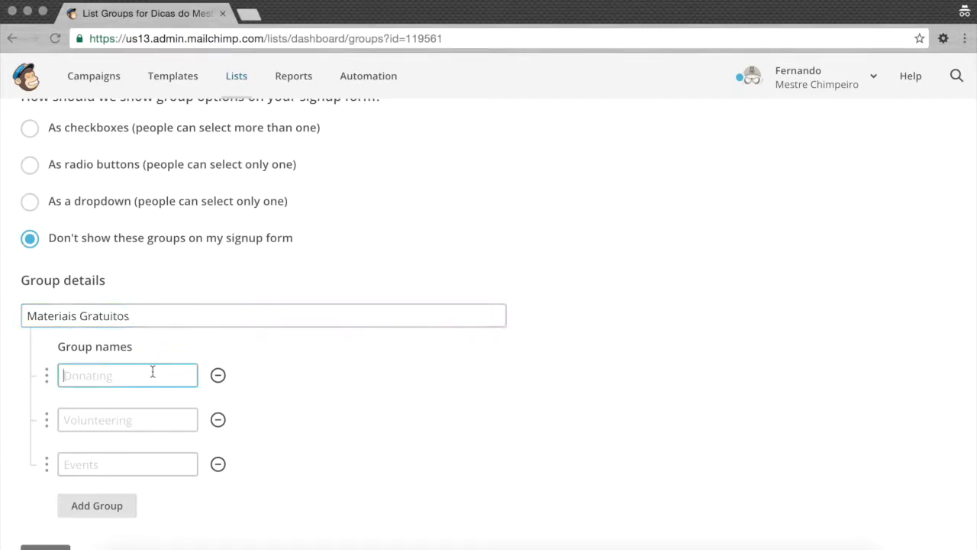
pyautogui.write('7 Dicas Mailchimp')
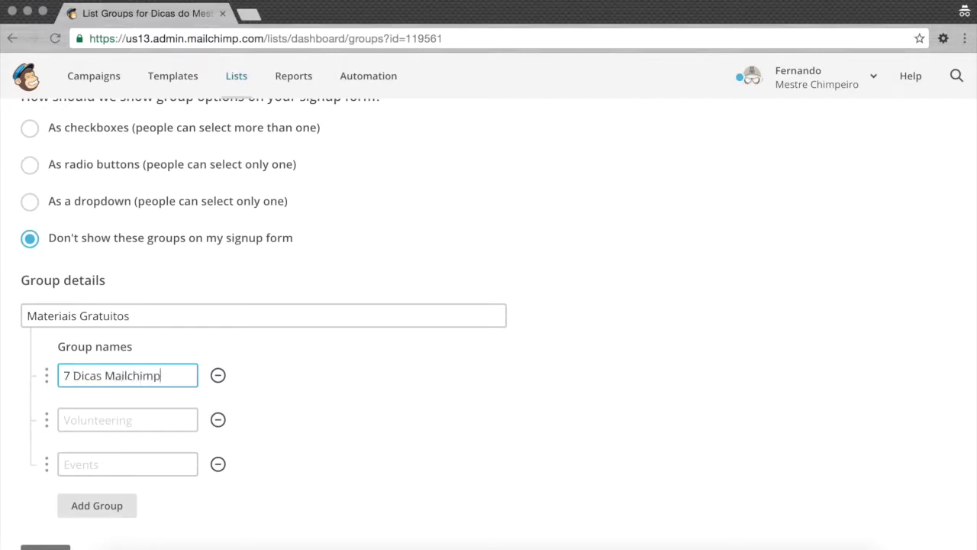
pyautogui.press('Tab')
pyautogui.write('Tutoriais')
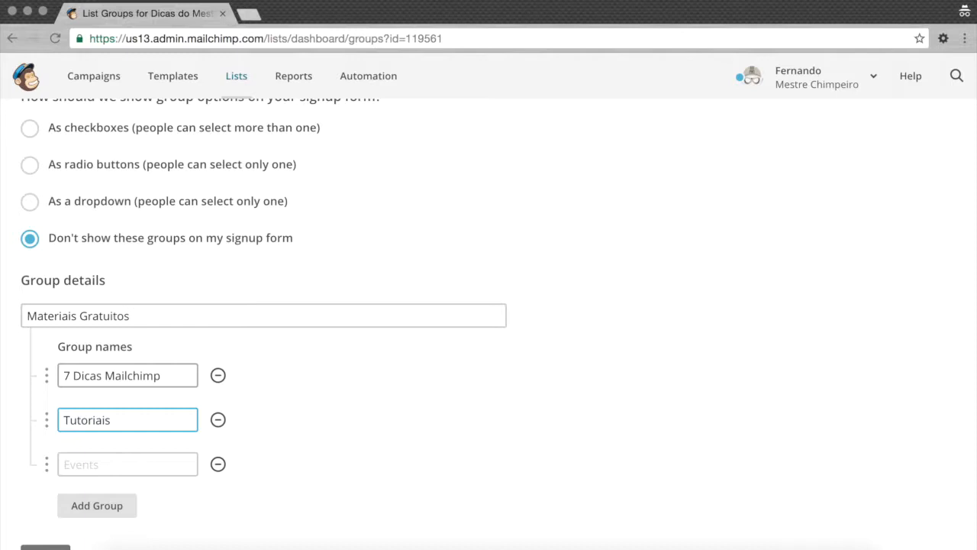
pyautogui.press('BackSpace')
pyautogui.press('BackSpace')
pyautogui.write('l Avançado')
pyautogui.press('Tab')
pyautogui.write('Guia Completo')
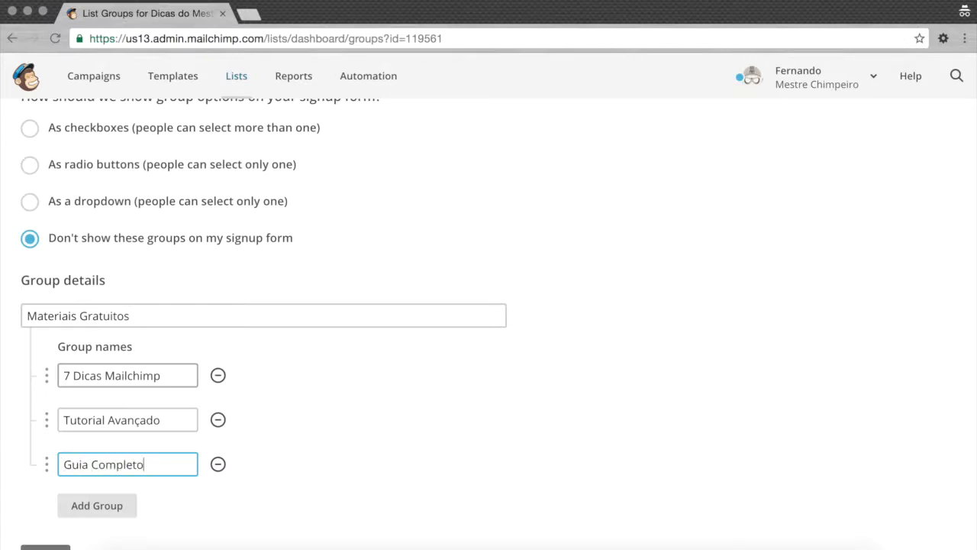
pyautogui.scroll(-3, 292, 423)
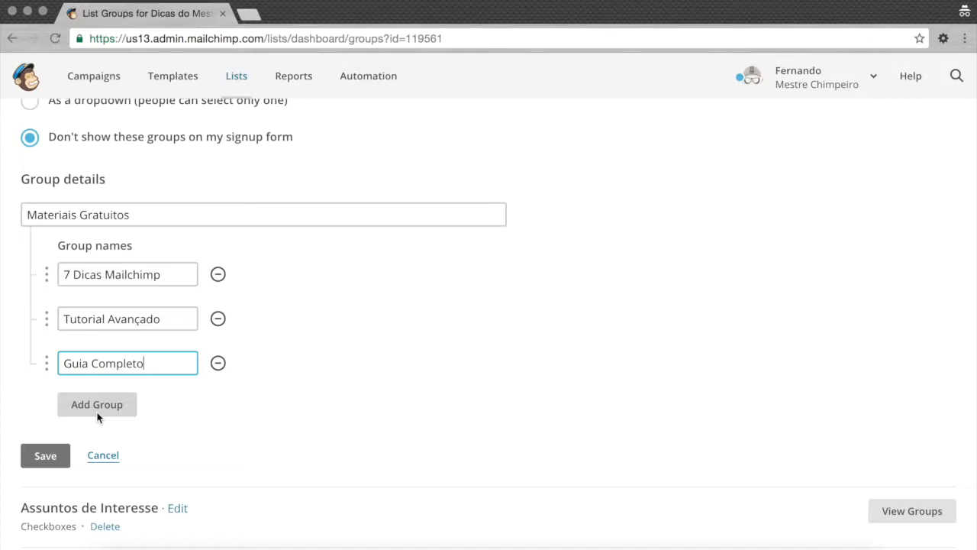
# Save the Materiais Gratuitos category without importing subscribers, and check the signup form display type of both group categories.
pyautogui.click(49, 457)
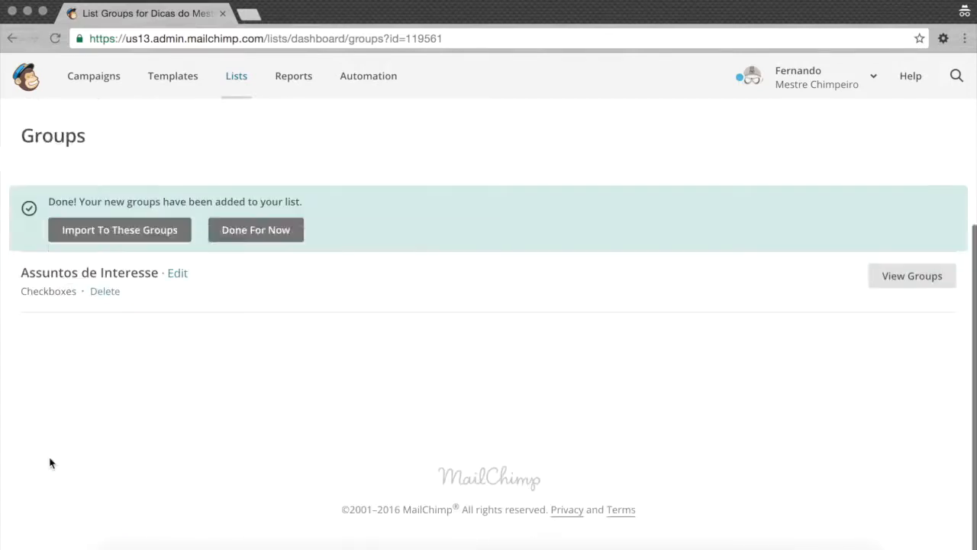
pyautogui.click(258, 229)
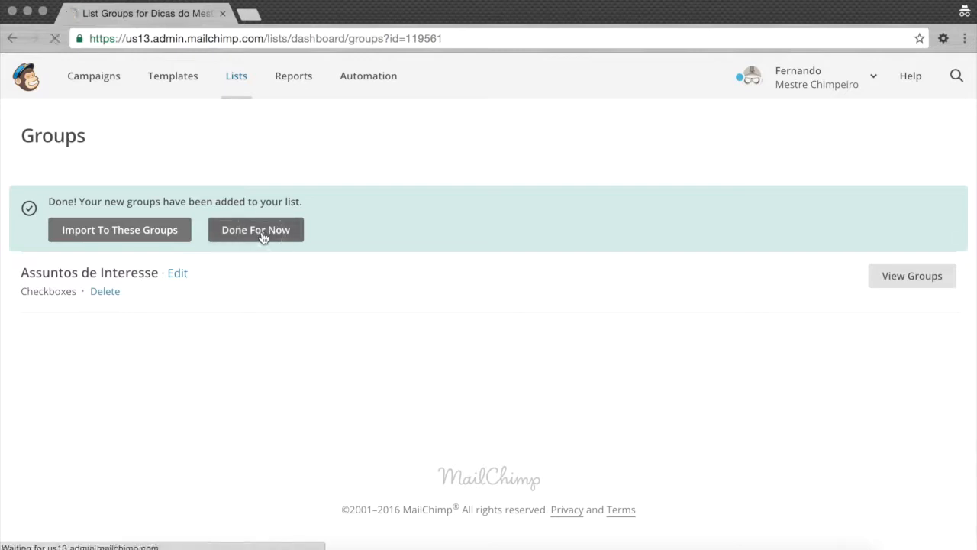
pyautogui.scroll(-2, 439, 353)
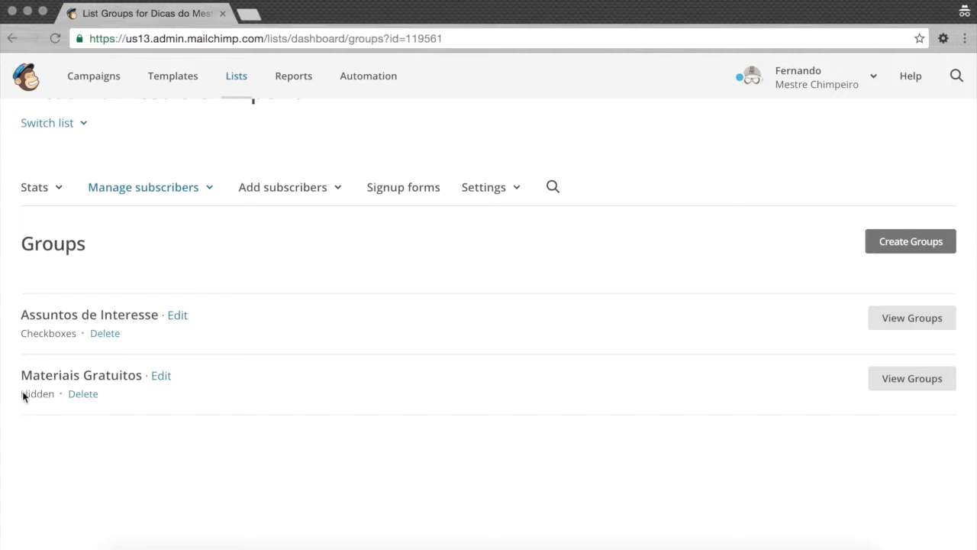
pyautogui.moveTo(21, 393); pyautogui.dragTo(48, 393)
pyautogui.moveTo(22, 333); pyautogui.dragTo(71, 336)
# Open the list's general signup forms and copy the signup form URL.
pyautogui.scroll(1, 66, 336)
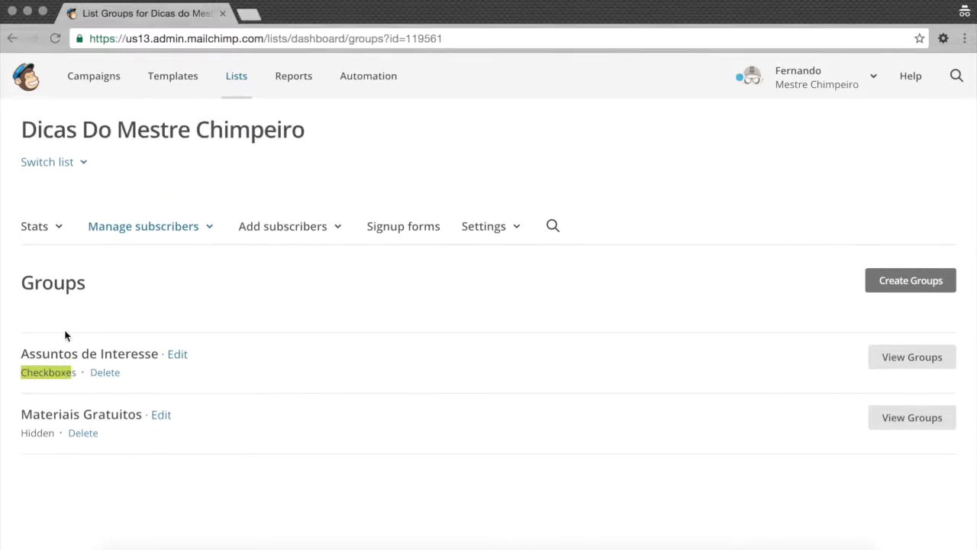
pyautogui.click(407, 232)
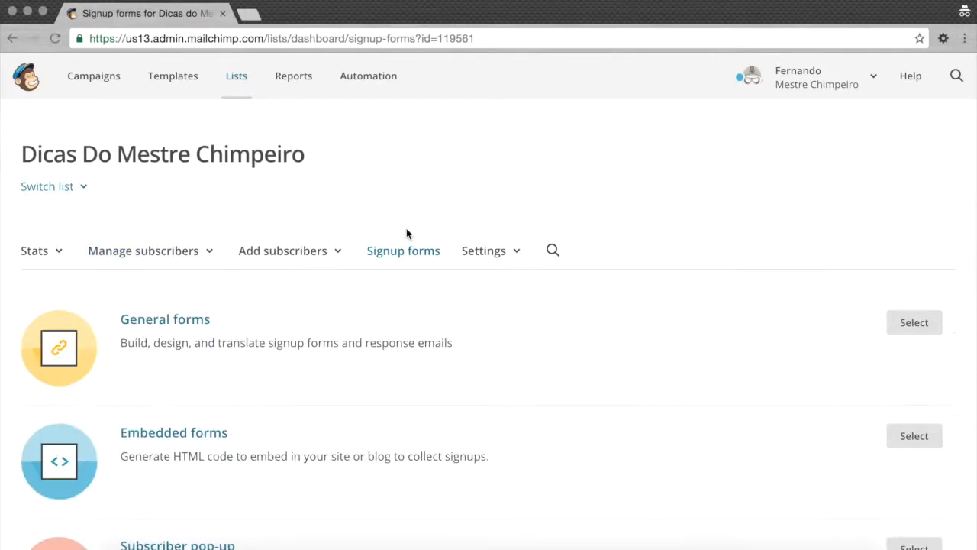
pyautogui.click(151, 330)
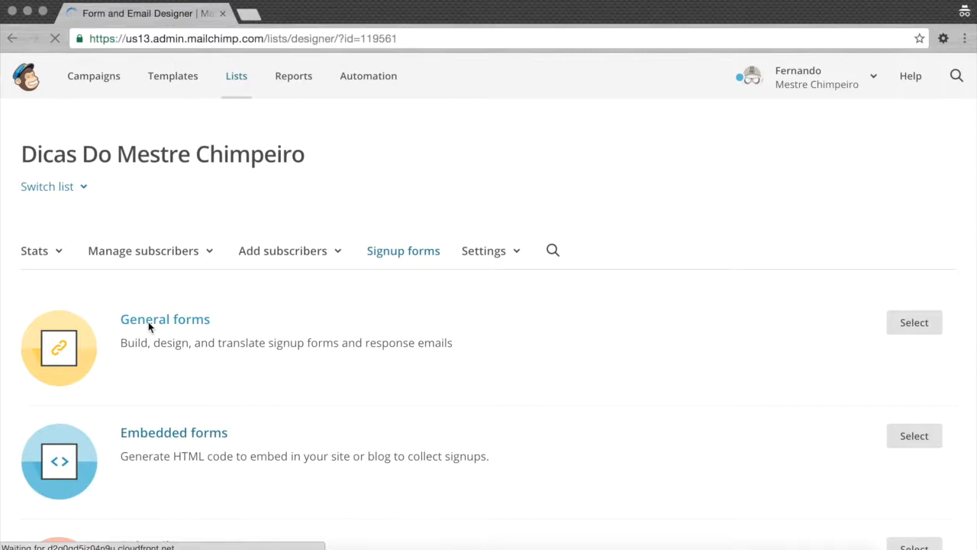
pyautogui.scroll(-2, 123, 389)
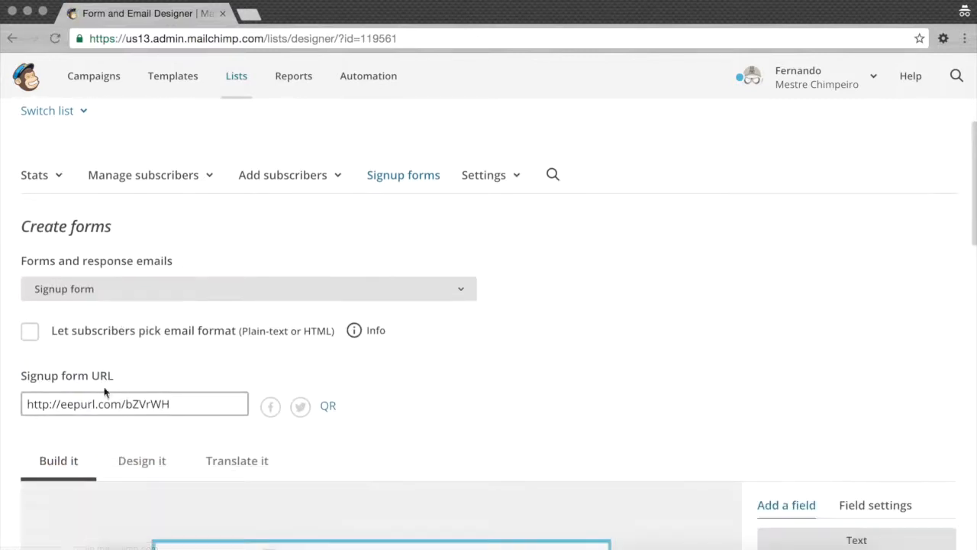
pyautogui.click(58, 375)
pyautogui.press('super+c')
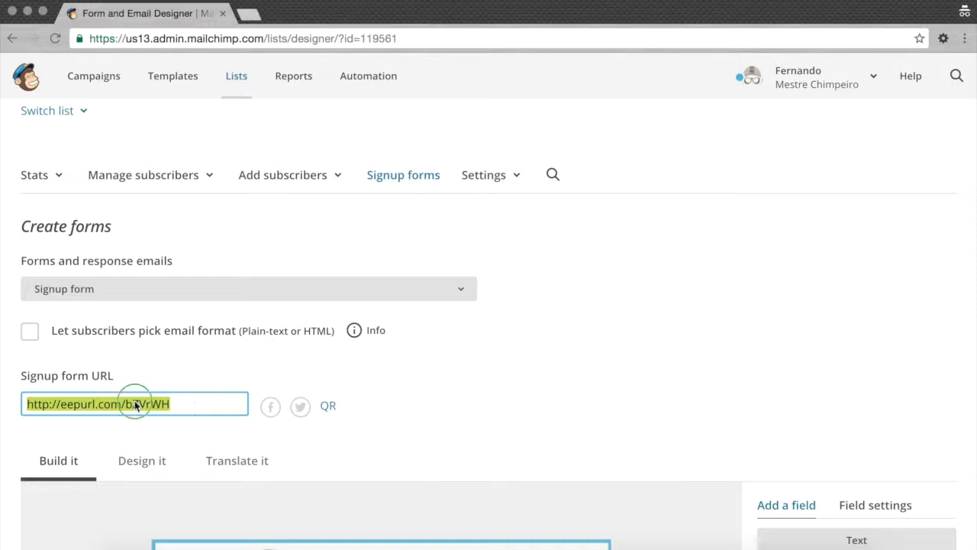
pyautogui.rightClick(135, 402)
pyautogui.click(177, 358)
# Load the copied signup form URL in a new browser tab and examine which group categories the public form offers.
pyautogui.click(251, 14)
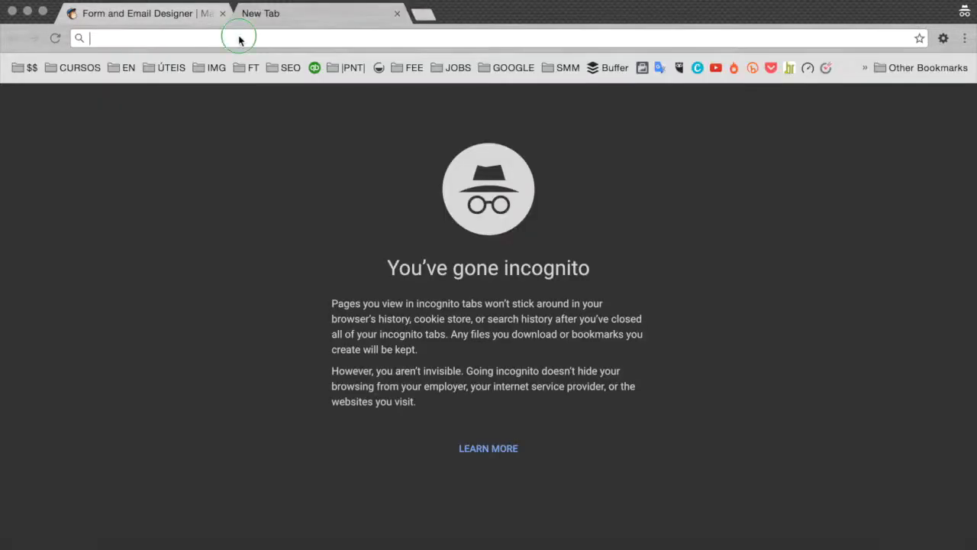
pyautogui.rightClick(239, 36)
pyautogui.click(264, 70)
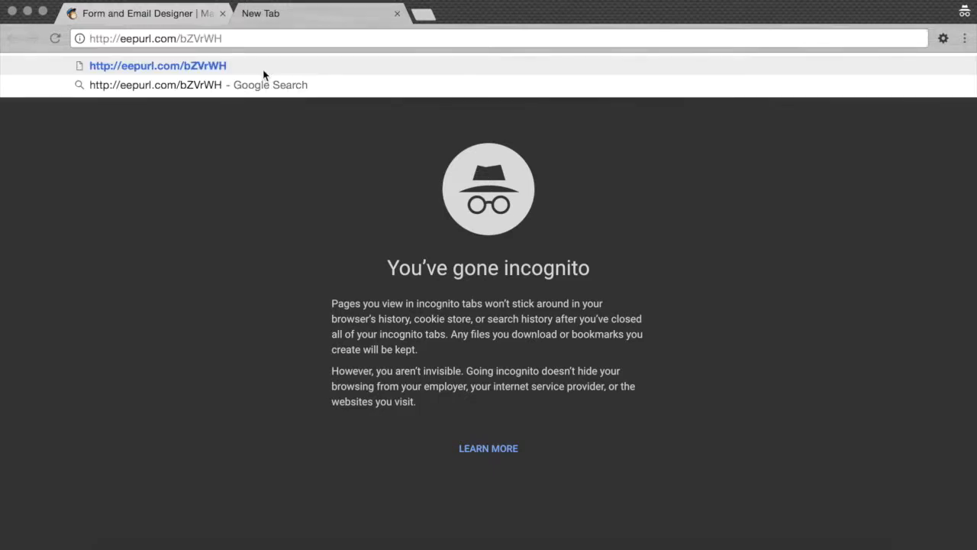
pyautogui.click(264, 69)
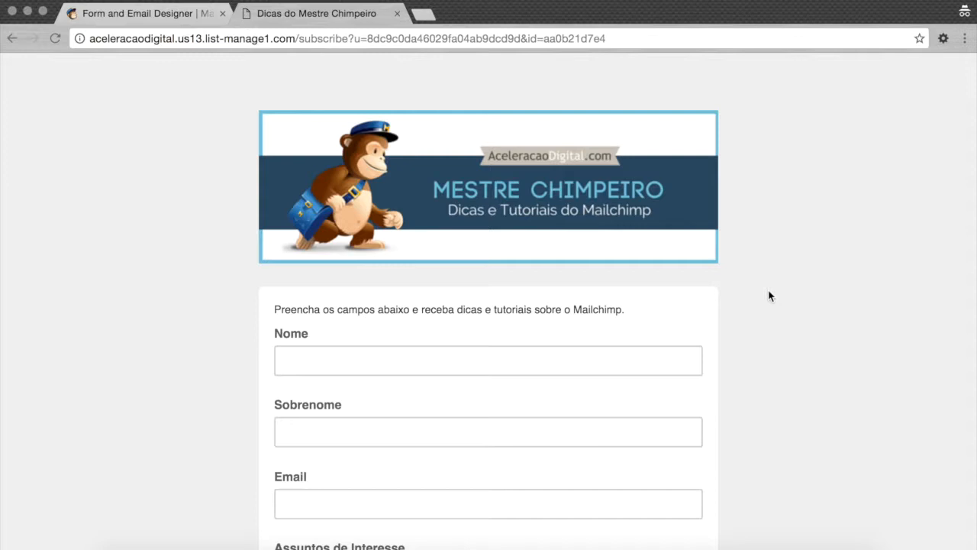
pyautogui.scroll(-5, 770, 295)
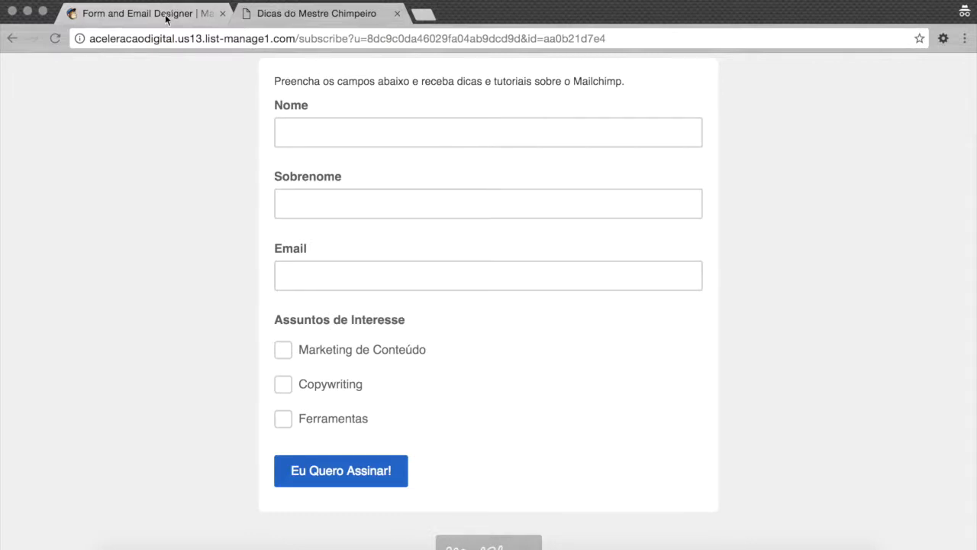
pyautogui.scroll(1, 405, 360)
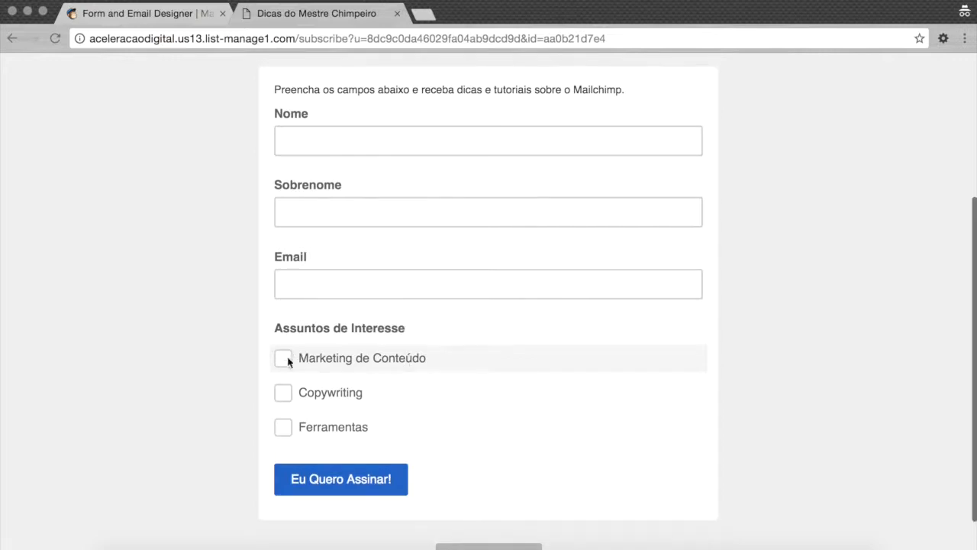
pyautogui.scroll(1, 293, 362)
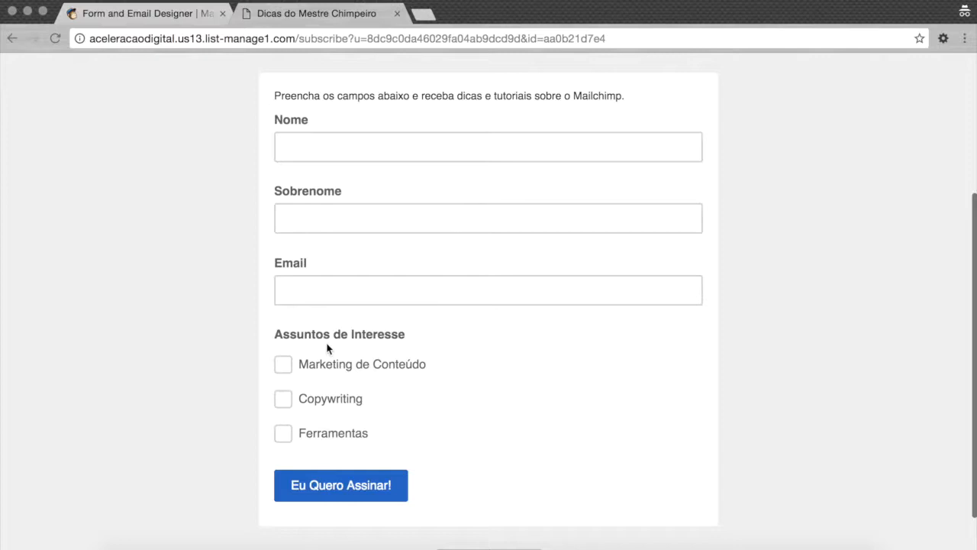
pyautogui.scroll(-1, 330, 352)
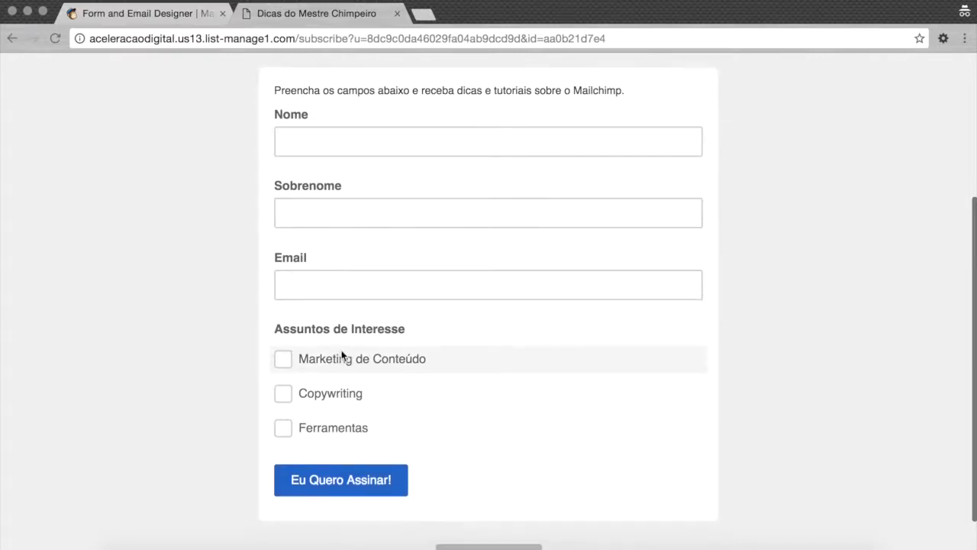
pyautogui.scroll(2, 348, 345)
pyautogui.scroll(-2, 348, 346)
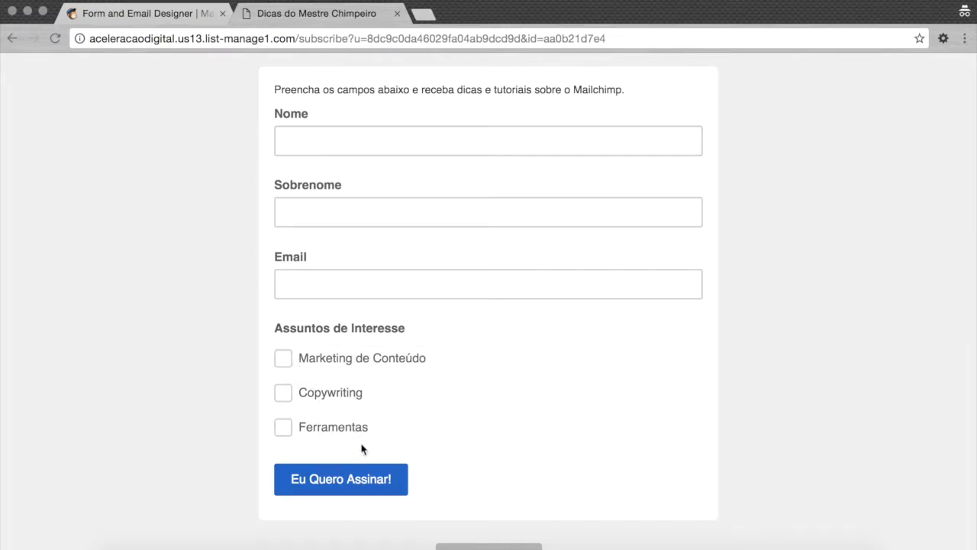
# Return to the Mailchimp account and open the subscribers of the list "e-Book | 7 Dicas para Usar o Mailchimp".
pyautogui.click(145, 14)
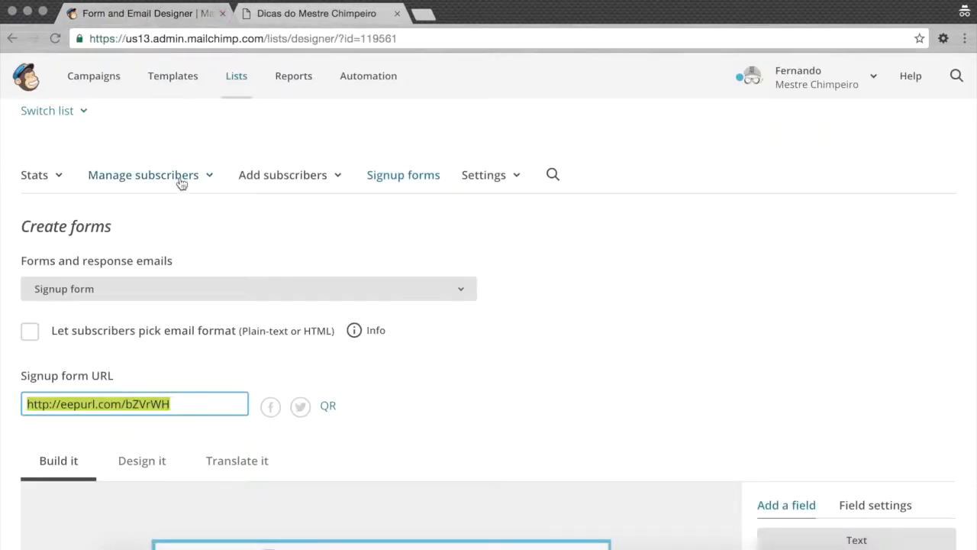
pyautogui.click(238, 80)
pyautogui.click(238, 79)
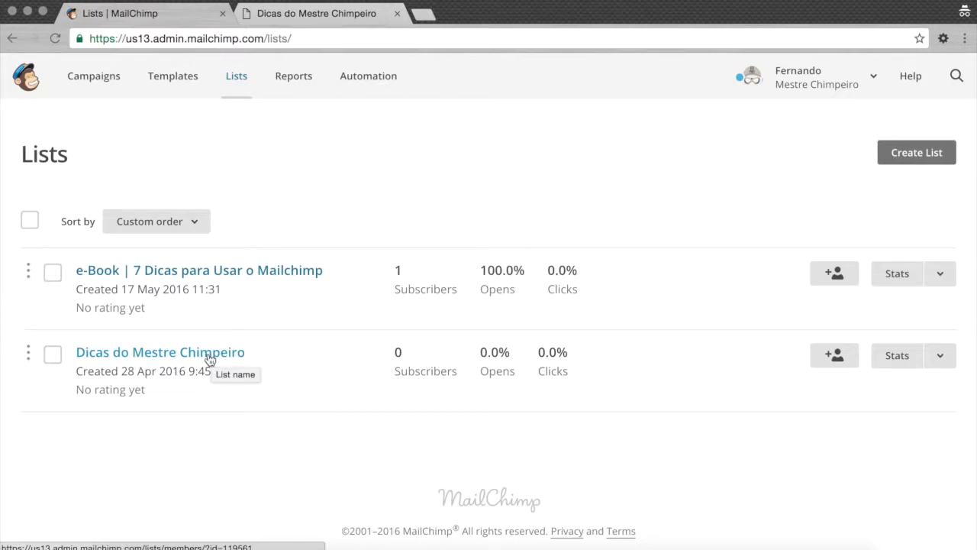
pyautogui.click(231, 276)
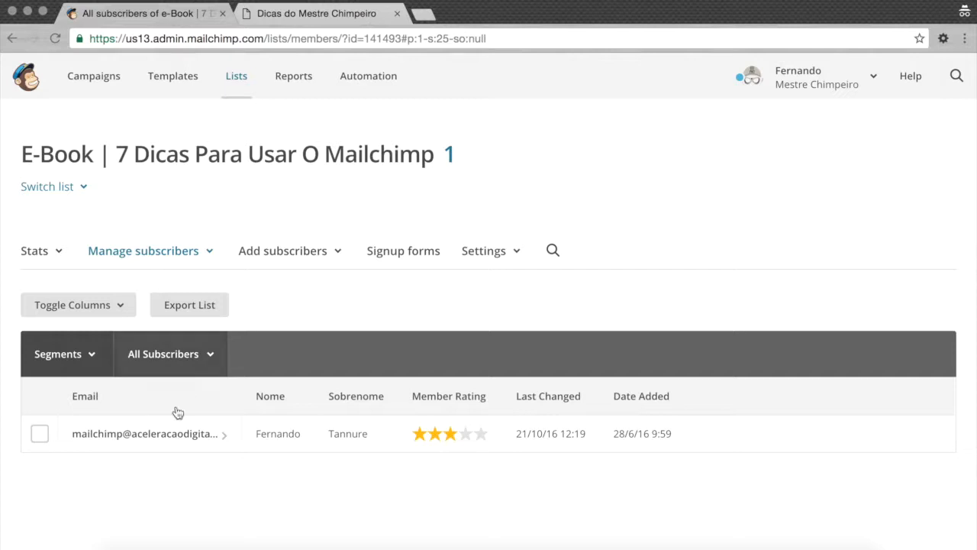
pyautogui.click(40, 435)
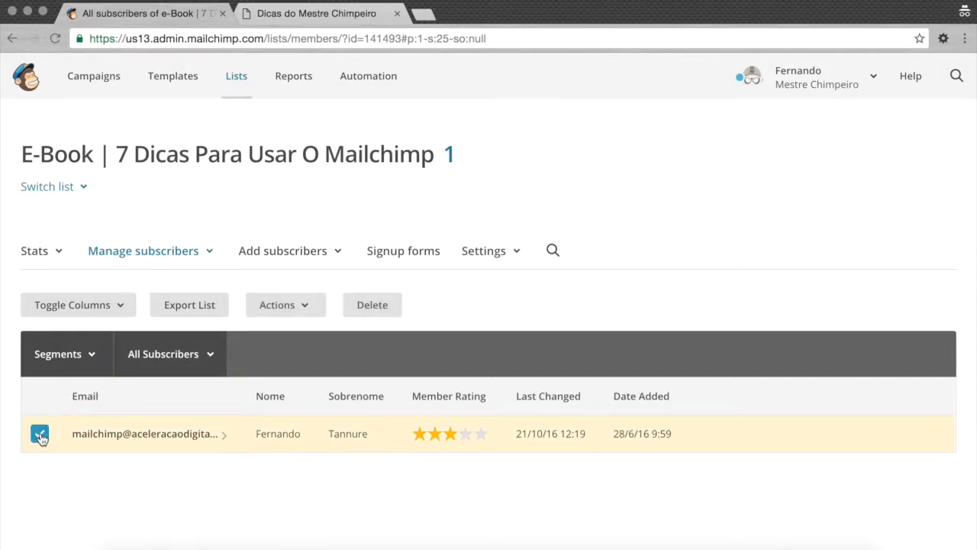
pyautogui.click(41, 435)
pyautogui.click(41, 435)
pyautogui.click(40, 435)
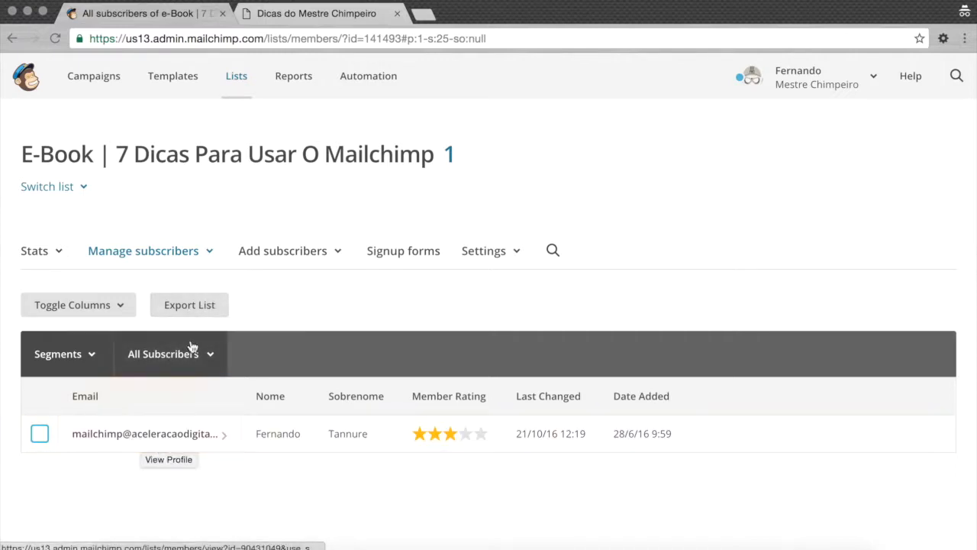
# Export all subscribers of the e-Book list and download the newest member export as CSV.
pyautogui.click(193, 309)
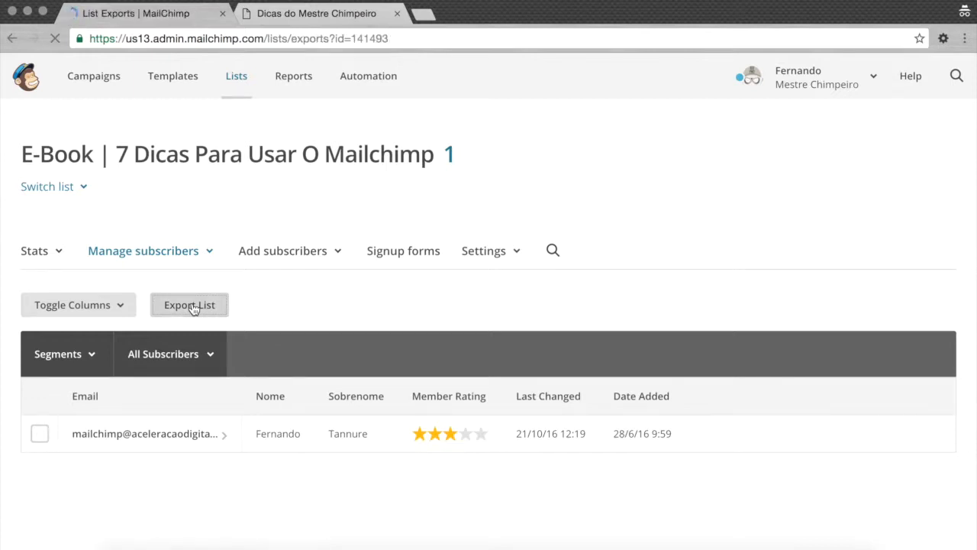
pyautogui.scroll(-3, 237, 317)
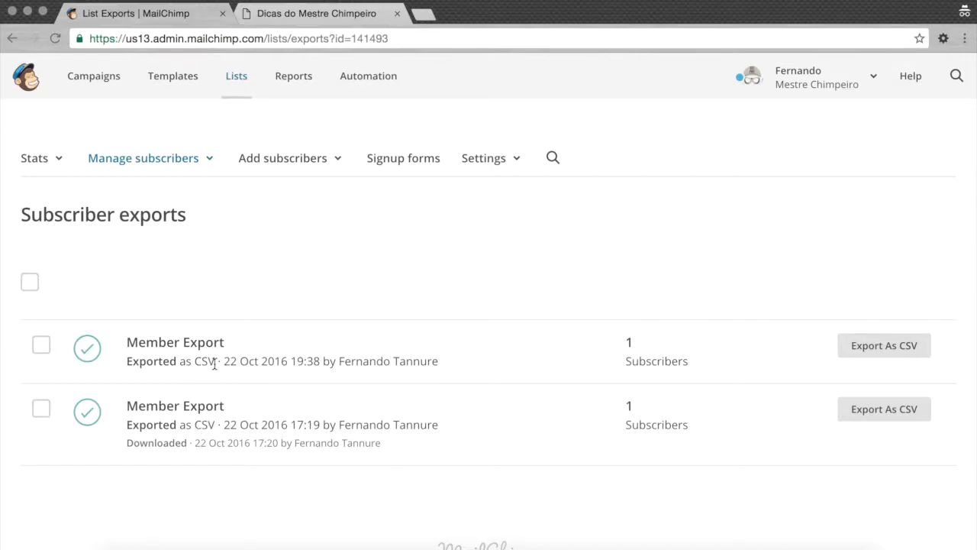
pyautogui.click(887, 351)
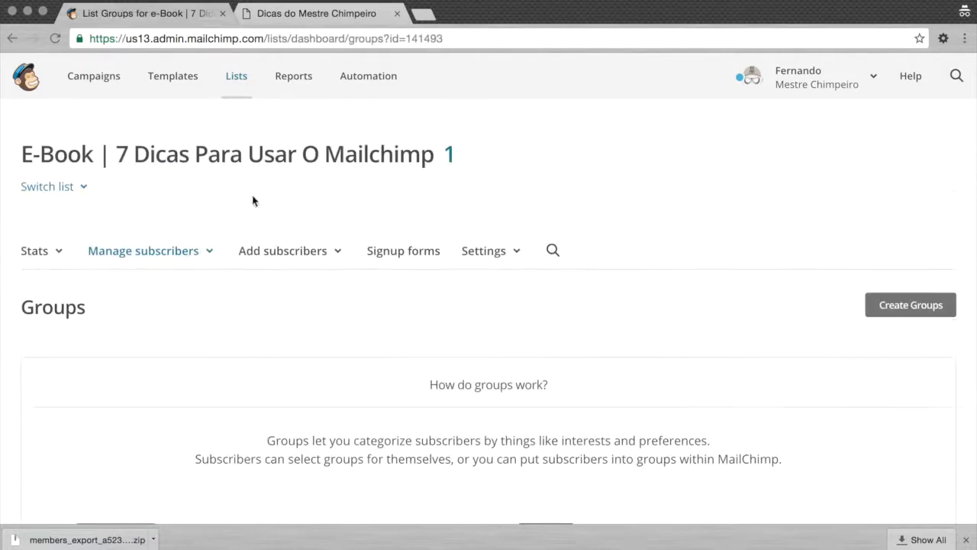
# Open the groups page of the Dicas do Mestre Chimpeiro list.
pyautogui.click(235, 85)
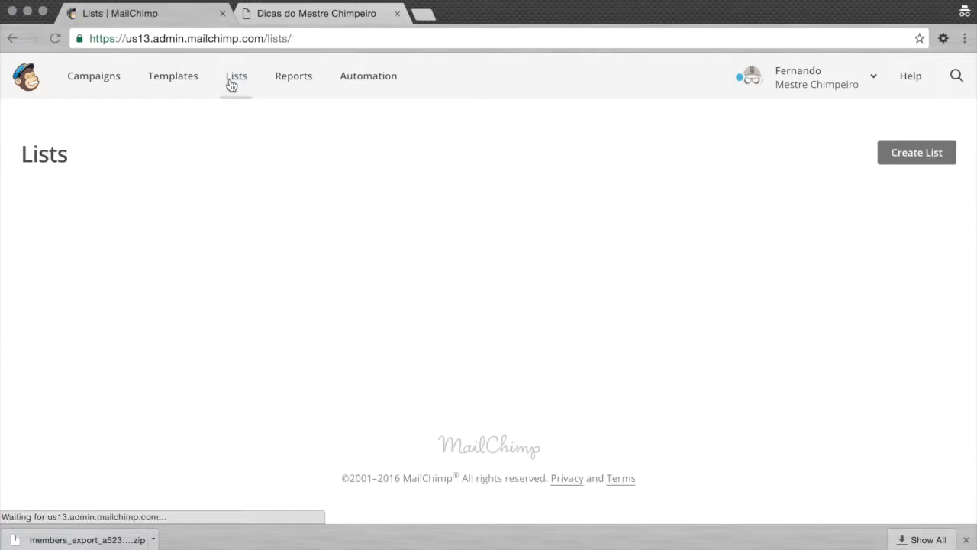
pyautogui.scroll(-1, 199, 280)
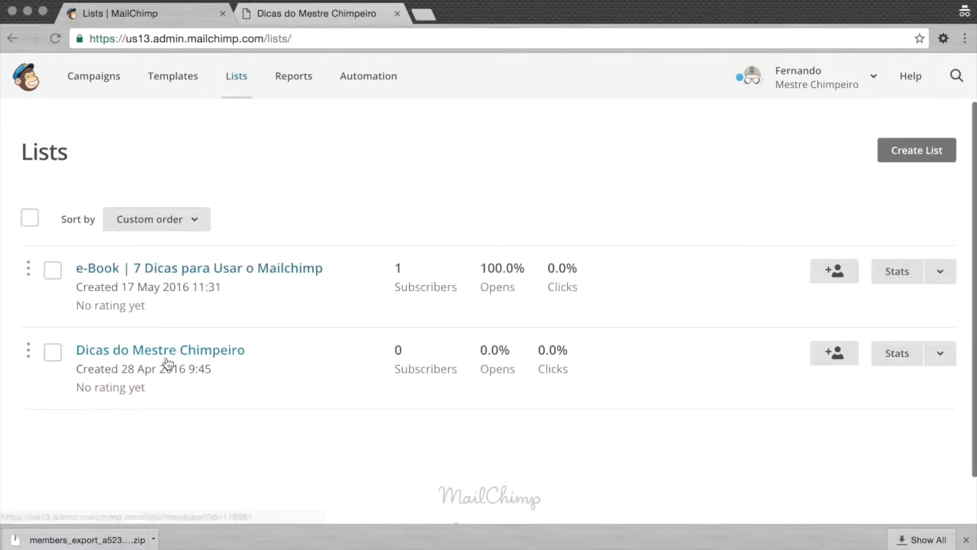
pyautogui.click(168, 353)
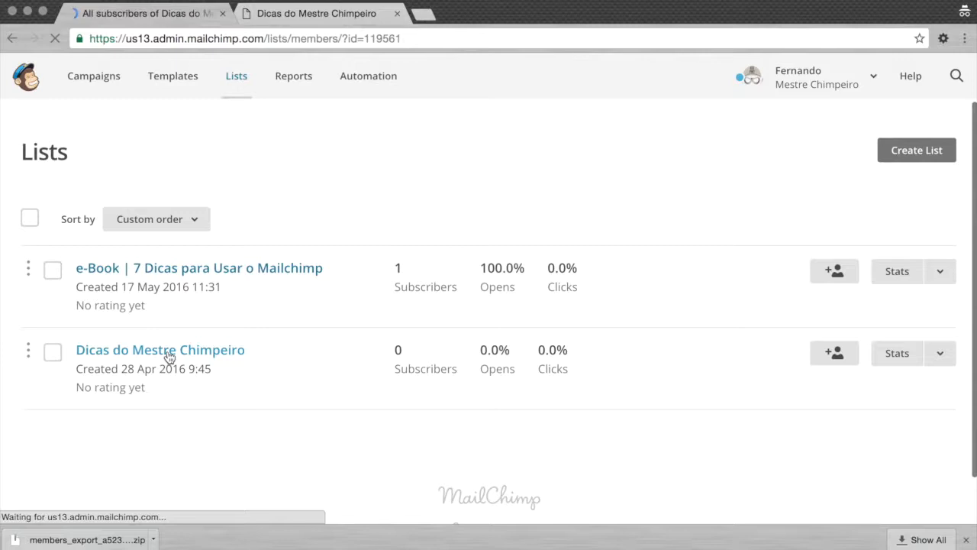
pyautogui.click(174, 252)
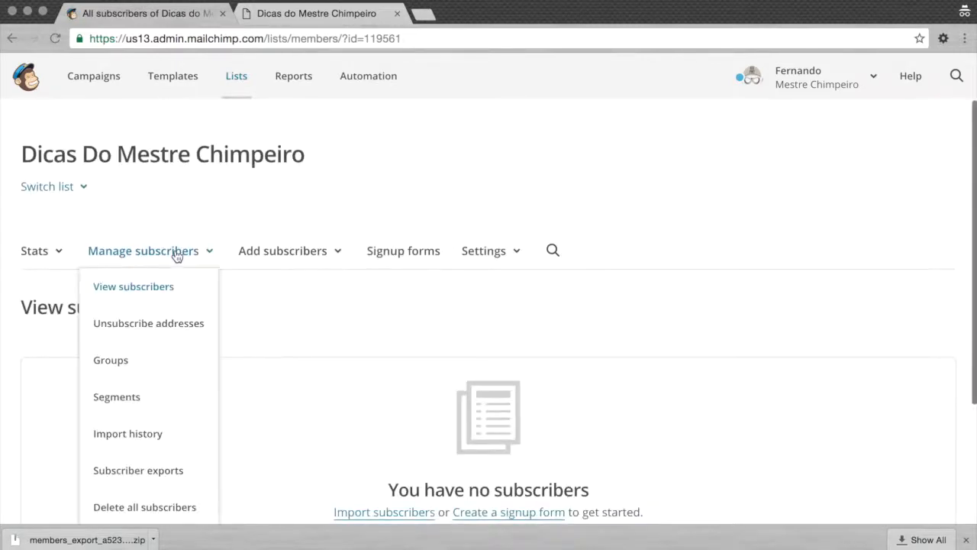
pyautogui.click(123, 366)
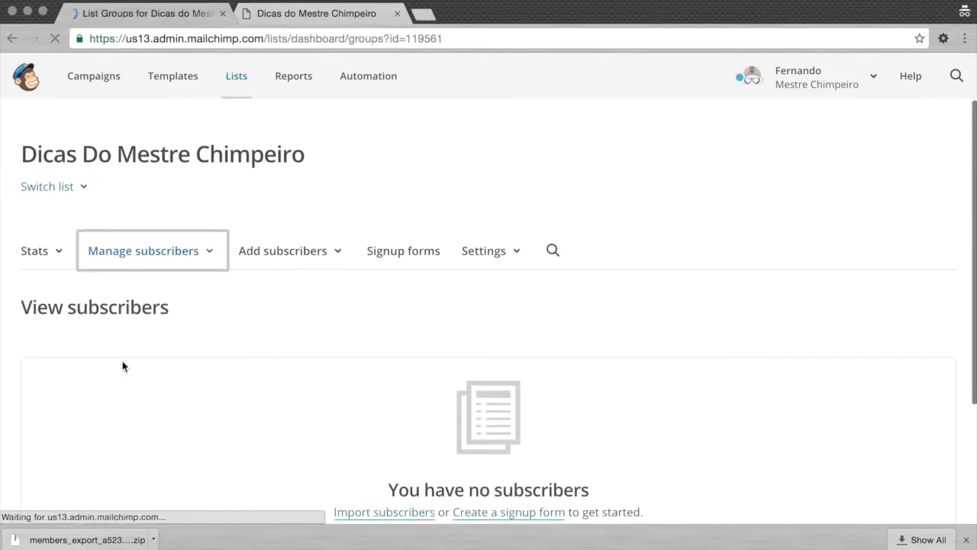
pyautogui.scroll(-3, 310, 279)
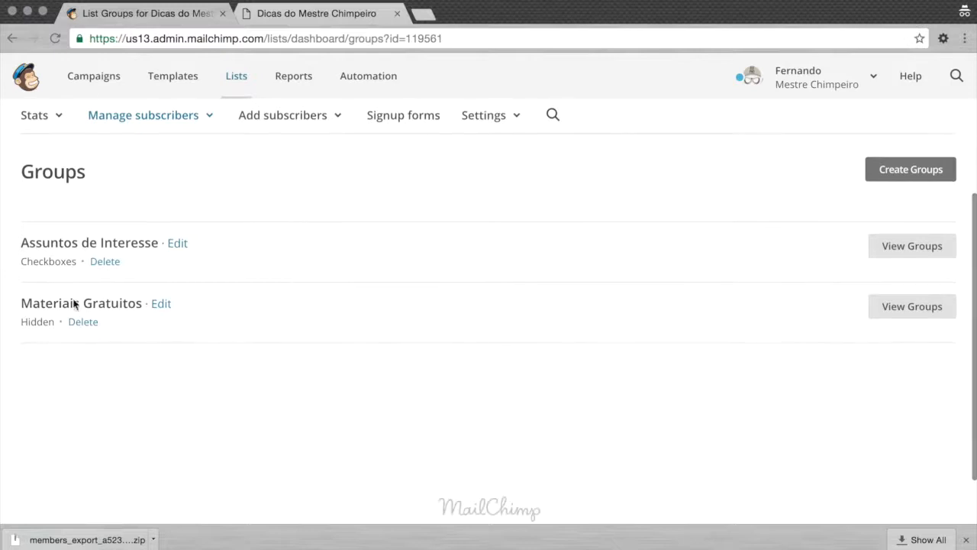
# Show the groups inside Materiais Gratuitos and start a subscriber import into the group 7 Dicas Mailchimp.
pyautogui.click(897, 306)
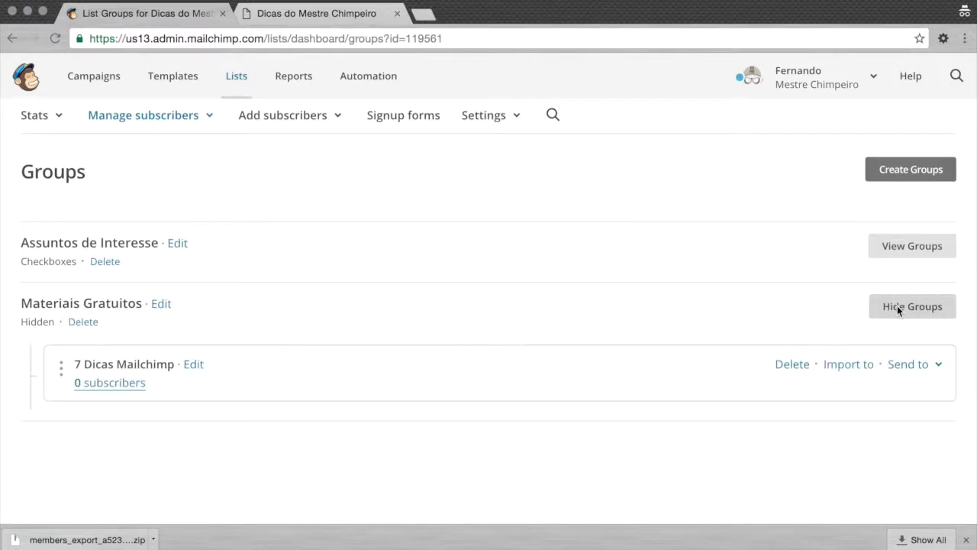
pyautogui.scroll(-3, 442, 341)
pyautogui.scroll(1, 441, 341)
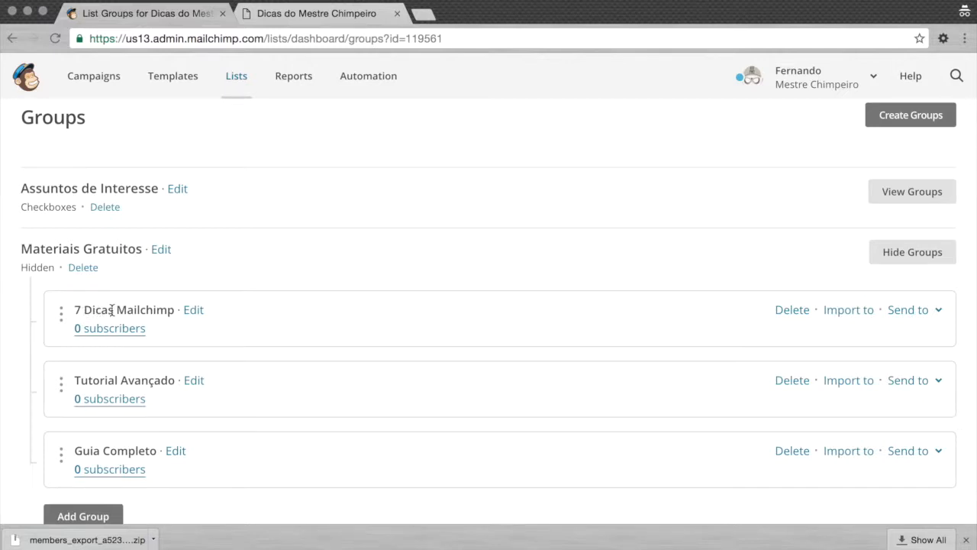
pyautogui.scroll(5, 131, 231)
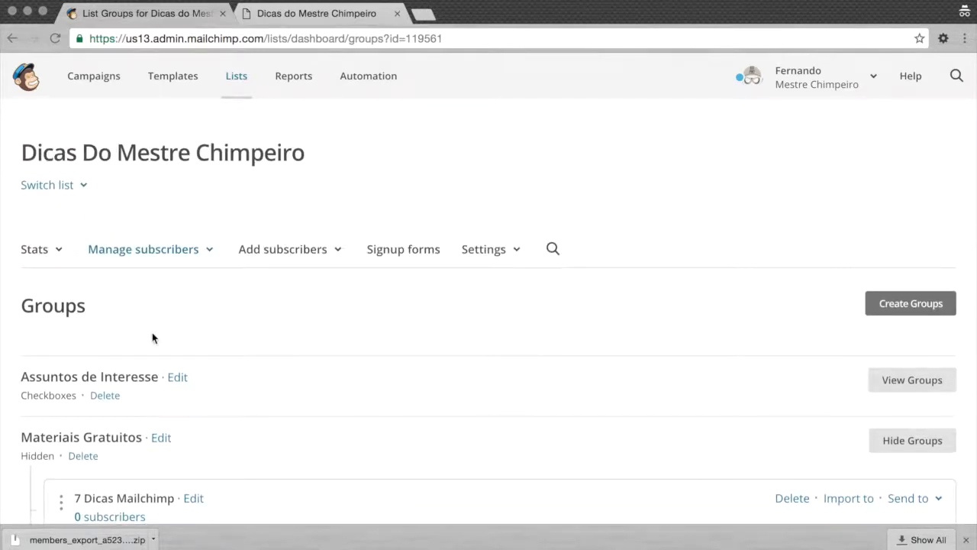
pyautogui.scroll(-3, 156, 326)
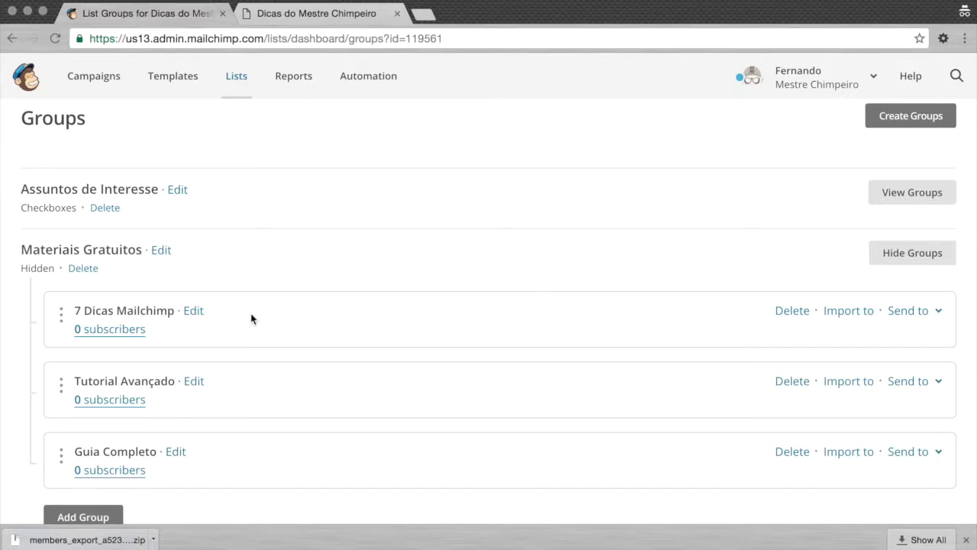
pyautogui.click(854, 313)
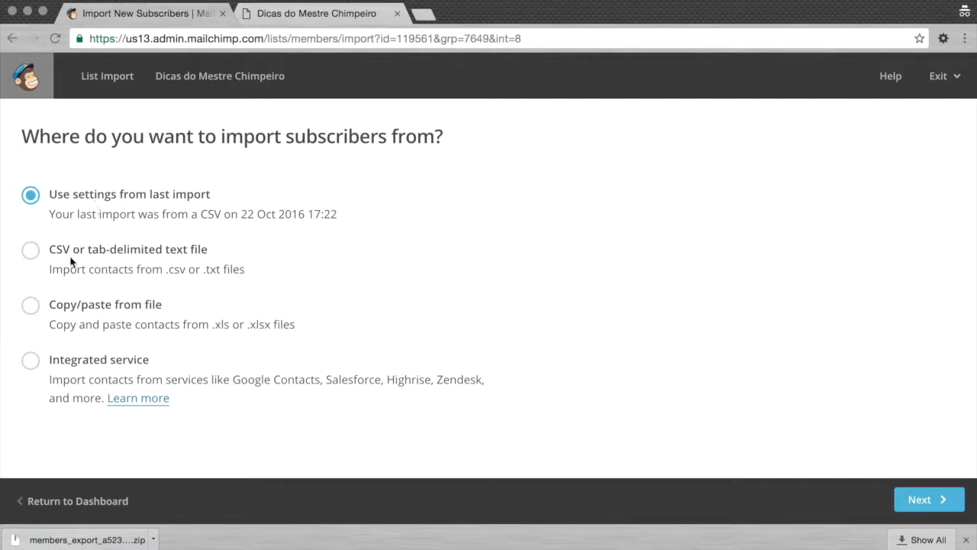
# Choose CSV as the import source, upload members_export_3c30b3c8b7.csv from Transferências, and accept that the billing plan may be automatically upgraded.
pyautogui.click(30, 252)
pyautogui.click(931, 498)
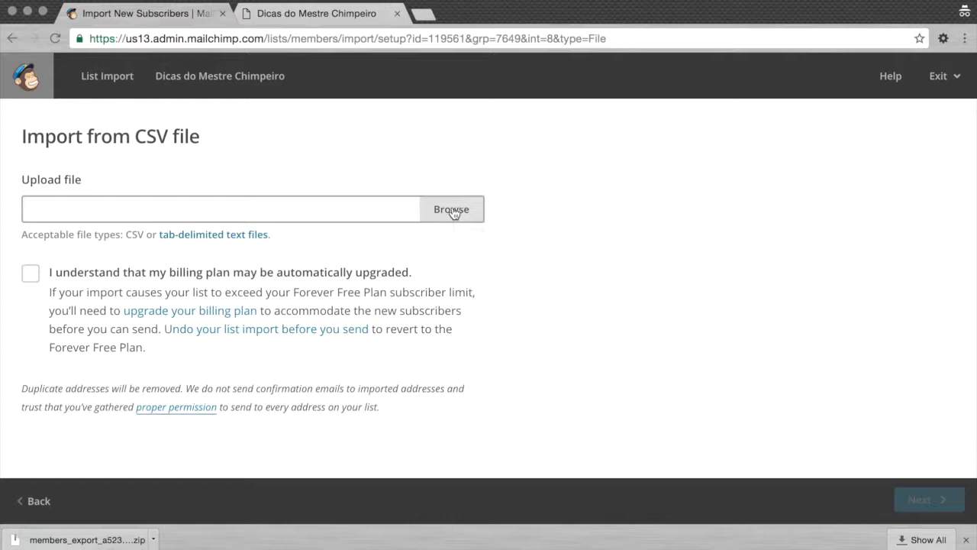
pyautogui.click(452, 213)
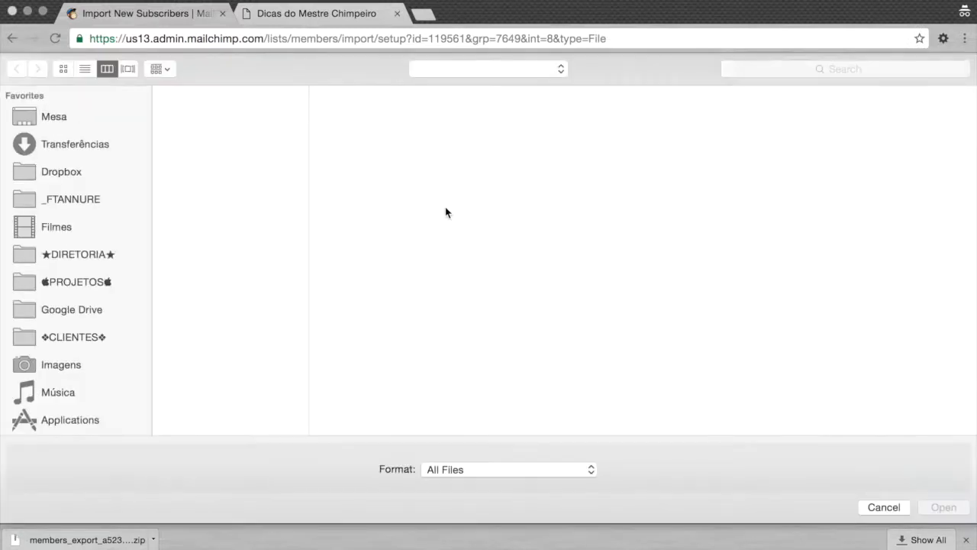
pyautogui.click(143, 145)
pyautogui.click(255, 115)
pyautogui.click(945, 508)
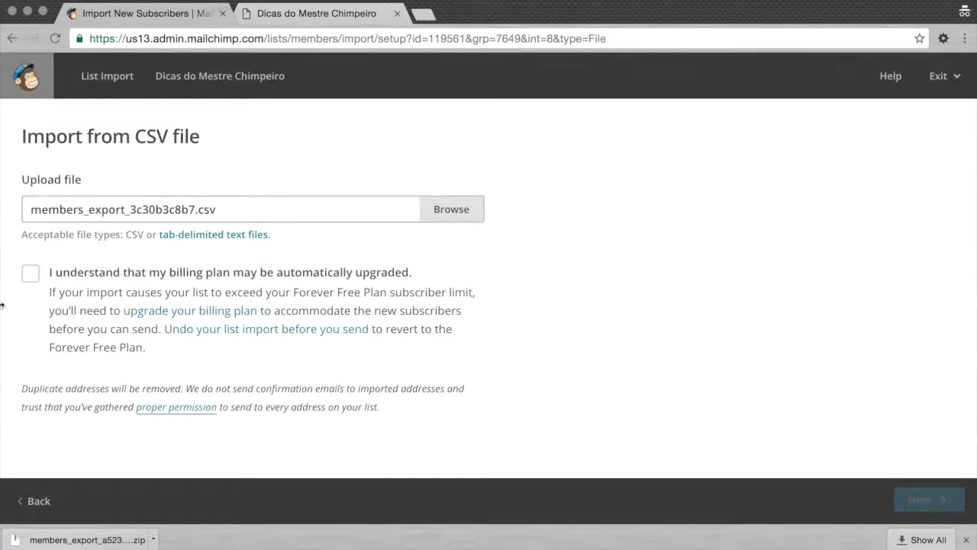
pyautogui.click(32, 275)
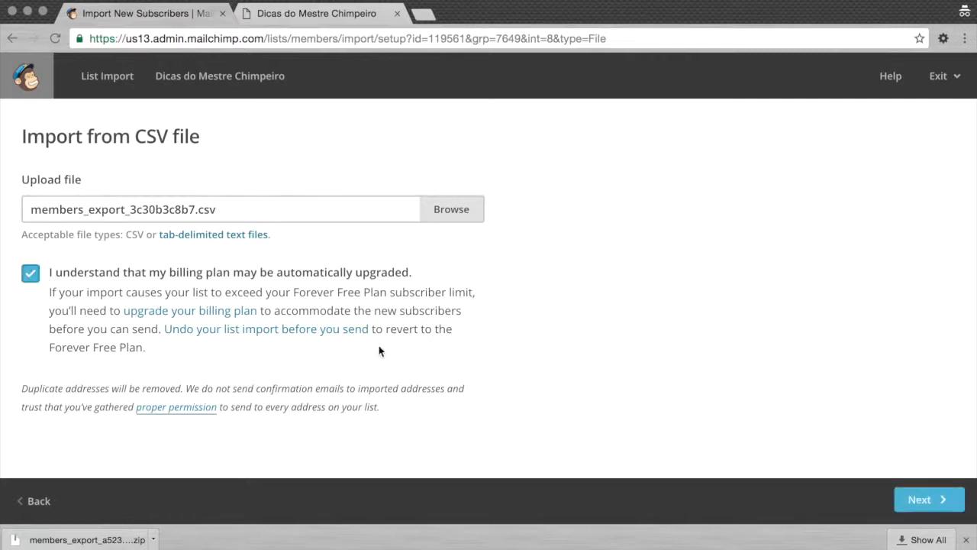
pyautogui.click(930, 501)
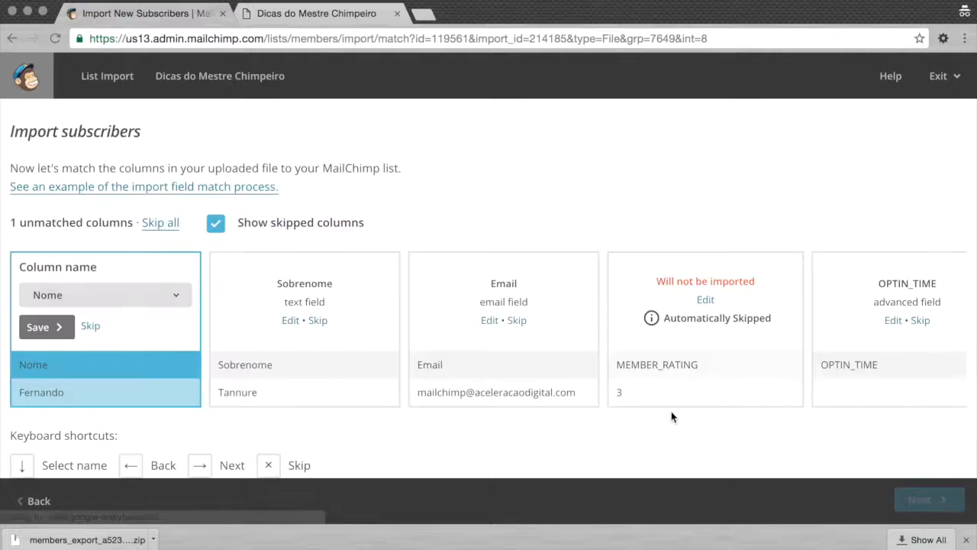
# Match the file's Nome, Sobrenome and Email columns to the list fields of the same names.
pyautogui.scroll(-2, 374, 327)
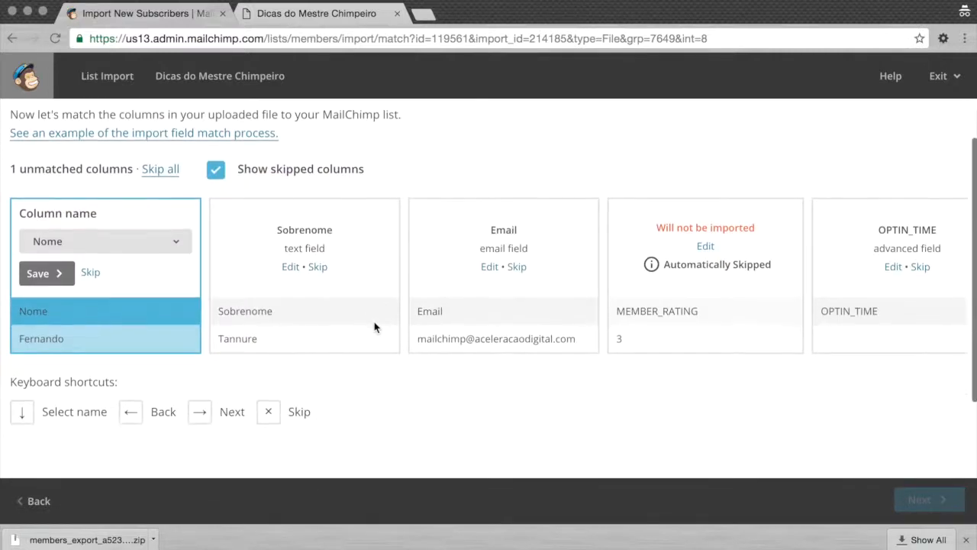
pyautogui.scroll(1, 374, 322)
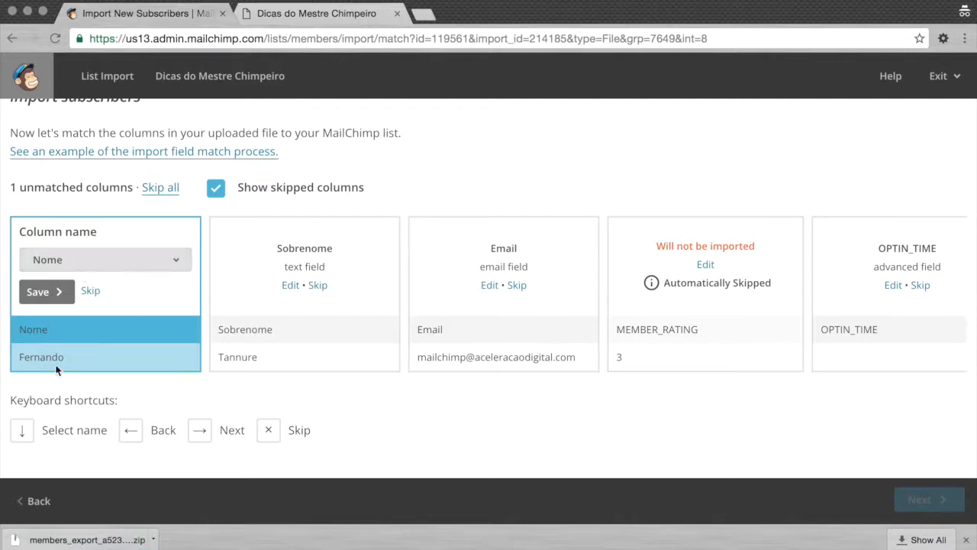
pyautogui.click(161, 259)
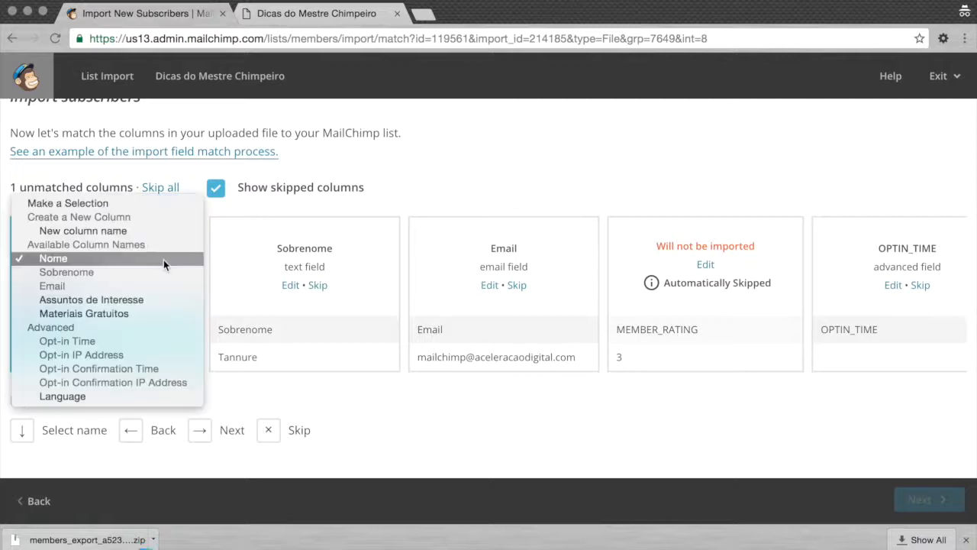
pyautogui.click(90, 263)
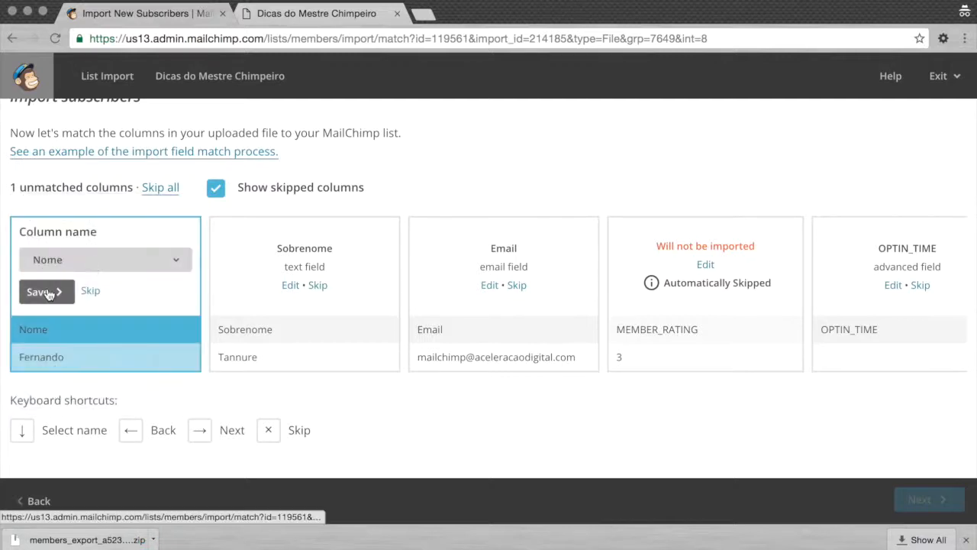
pyautogui.click(48, 293)
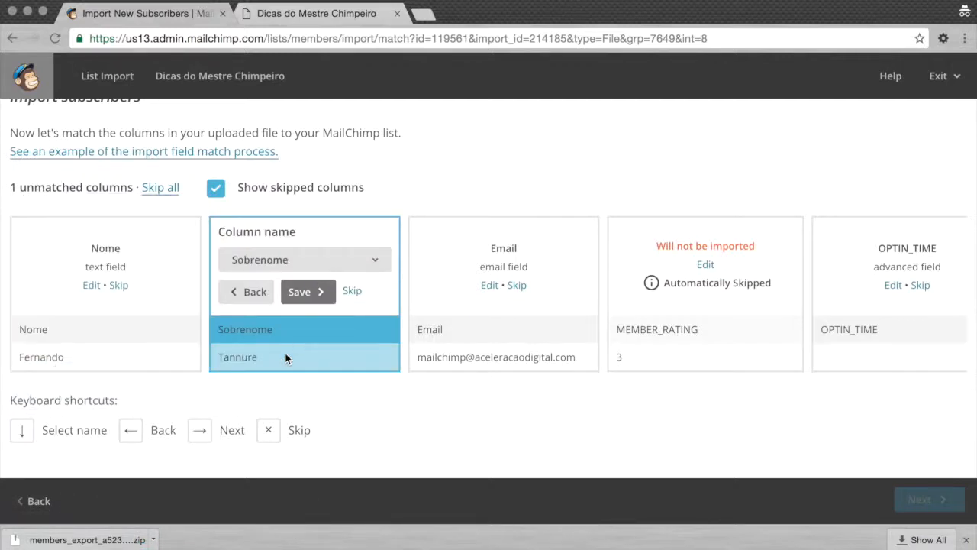
pyautogui.click(305, 290)
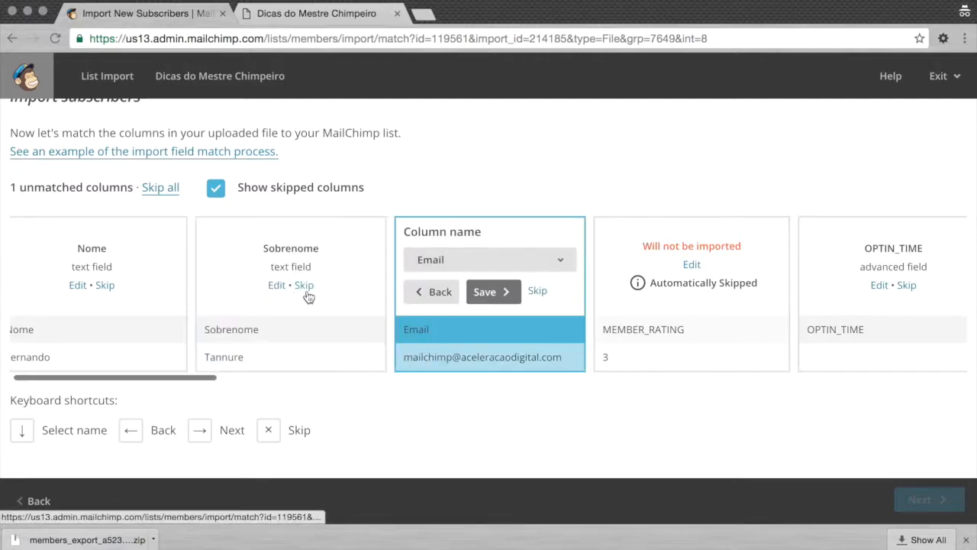
pyautogui.click(502, 291)
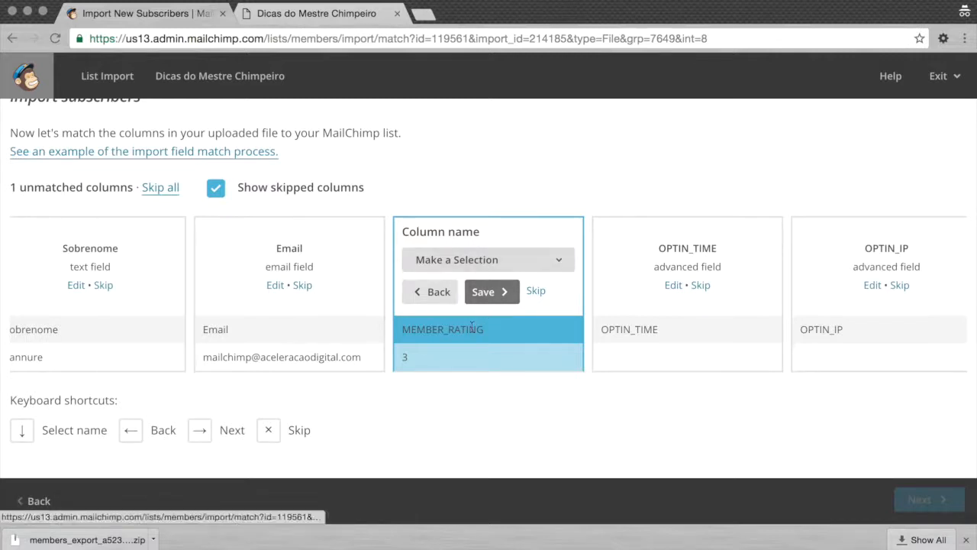
# Skip the MEMBER_RATING column so it is left out of the import.
pyautogui.click(547, 261)
pyautogui.click(541, 260)
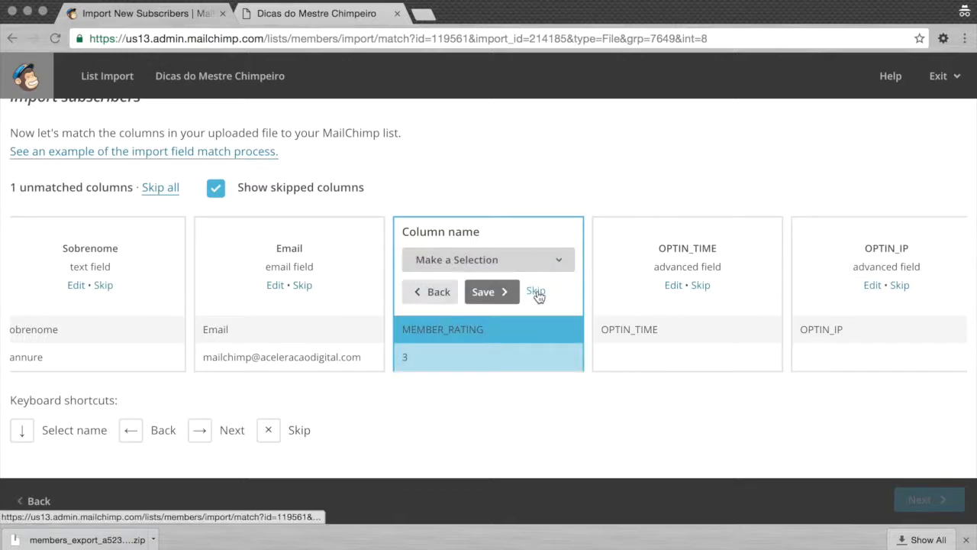
pyautogui.click(536, 291)
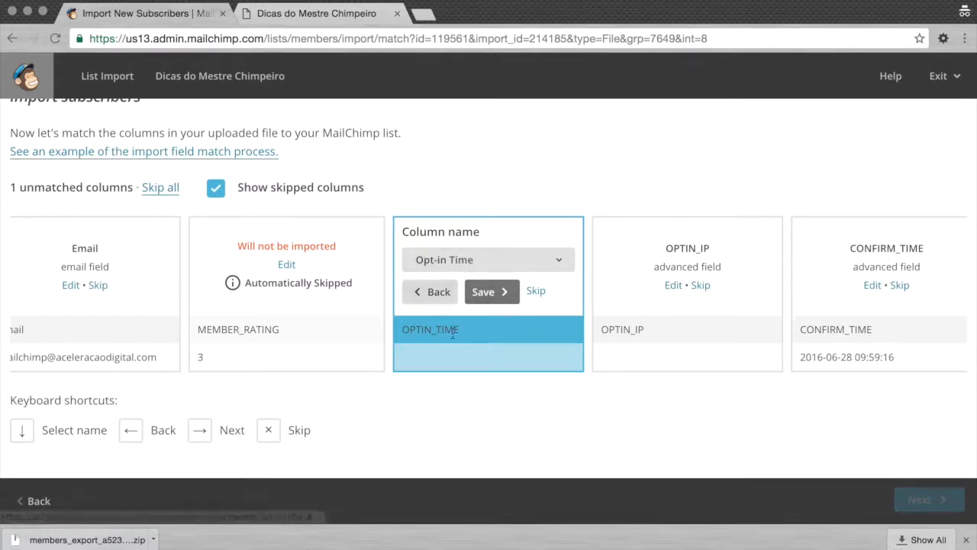
# Save the suggested advanced field matches for the OPTIN_TIME, OPTIN_IP, CONFIRM_TIME and CONFIRM_IP columns.
pyautogui.click(488, 291)
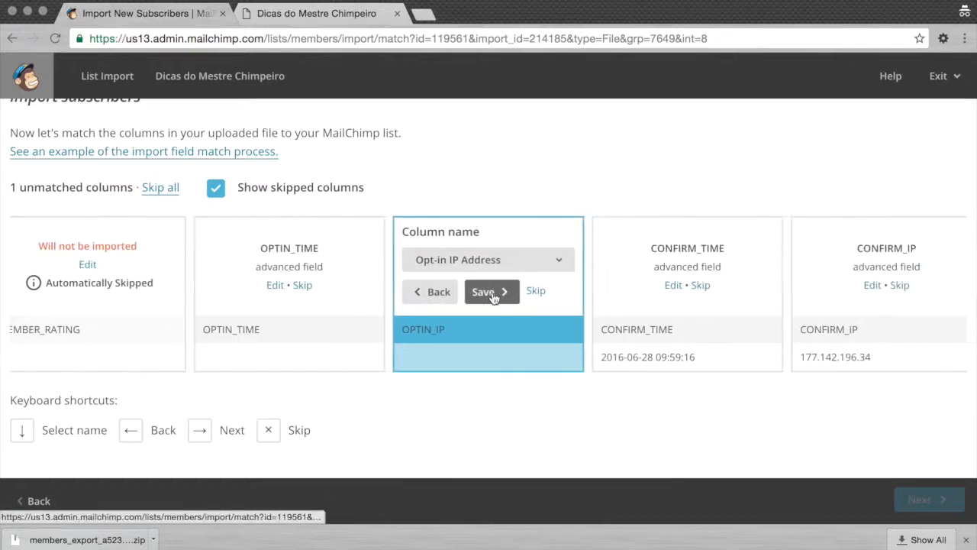
pyautogui.click(495, 291)
pyautogui.click(503, 294)
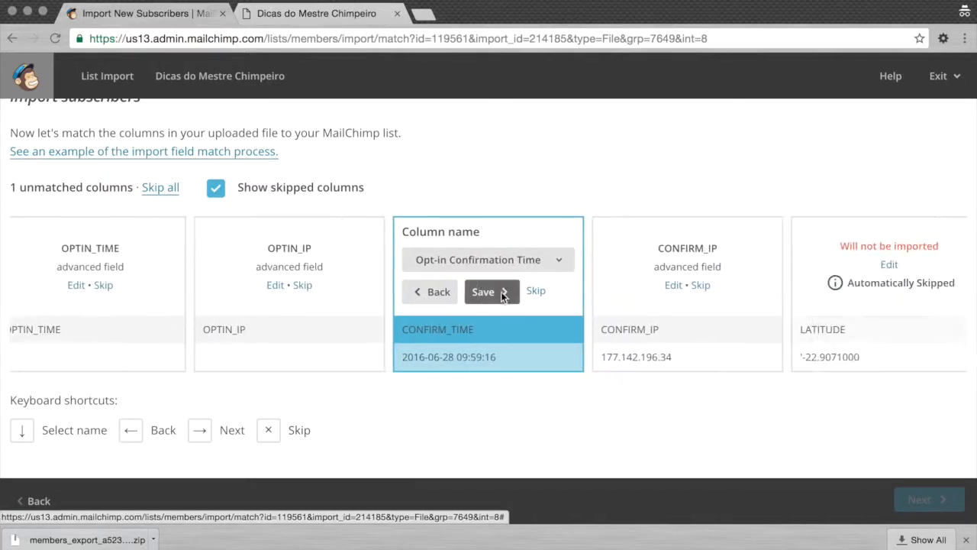
pyautogui.click(501, 296)
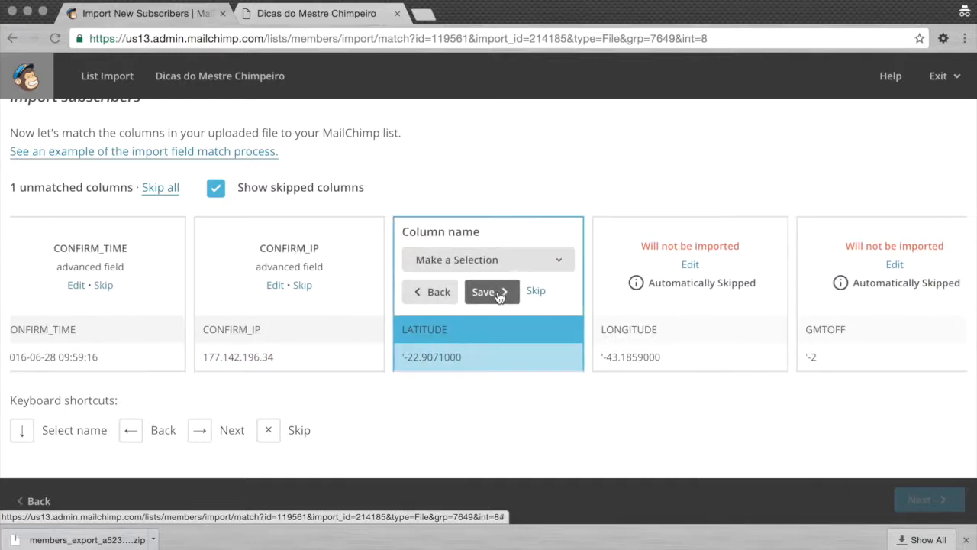
# Skip the remaining columns from LATITUDE through NOTES and finish the column matching.
pyautogui.click(500, 259)
pyautogui.click(500, 259)
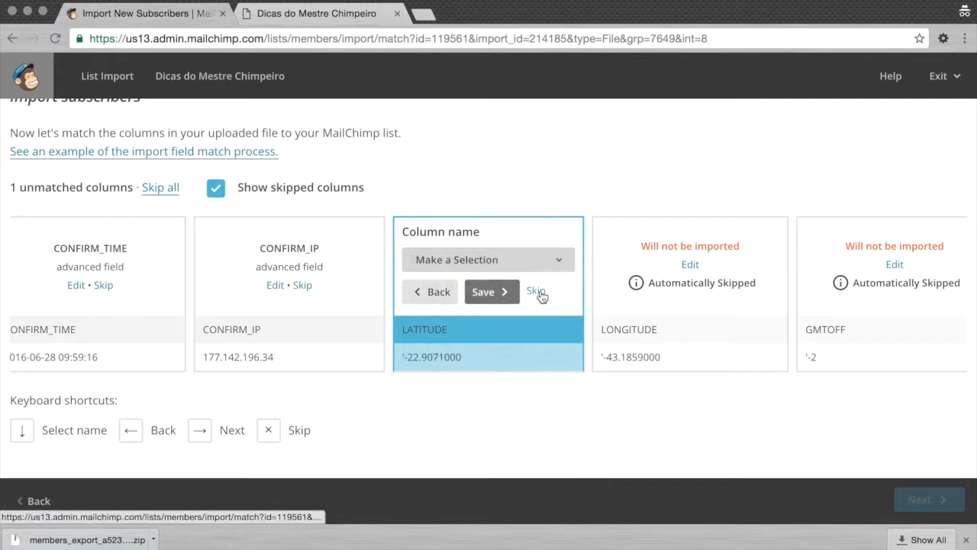
pyautogui.click(536, 294)
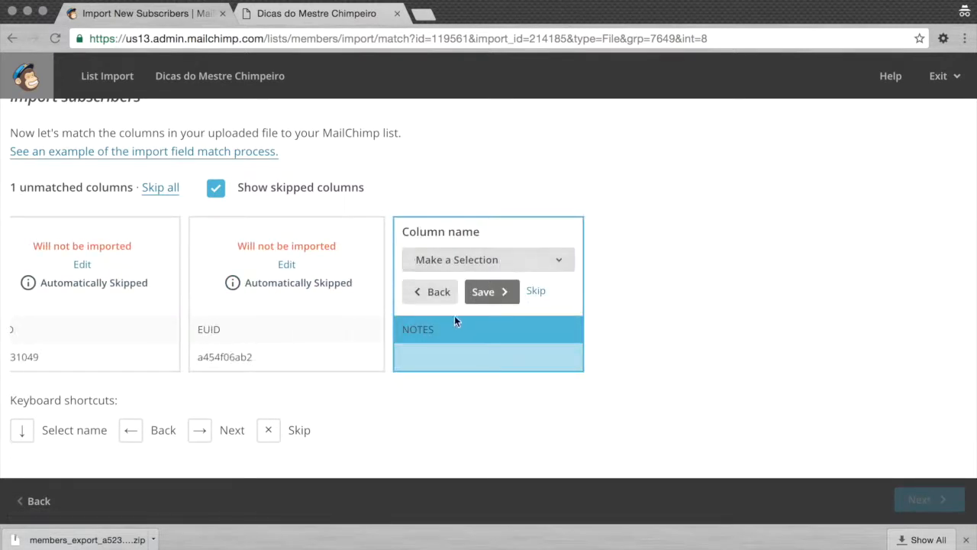
pyautogui.click(503, 261)
pyautogui.click(504, 259)
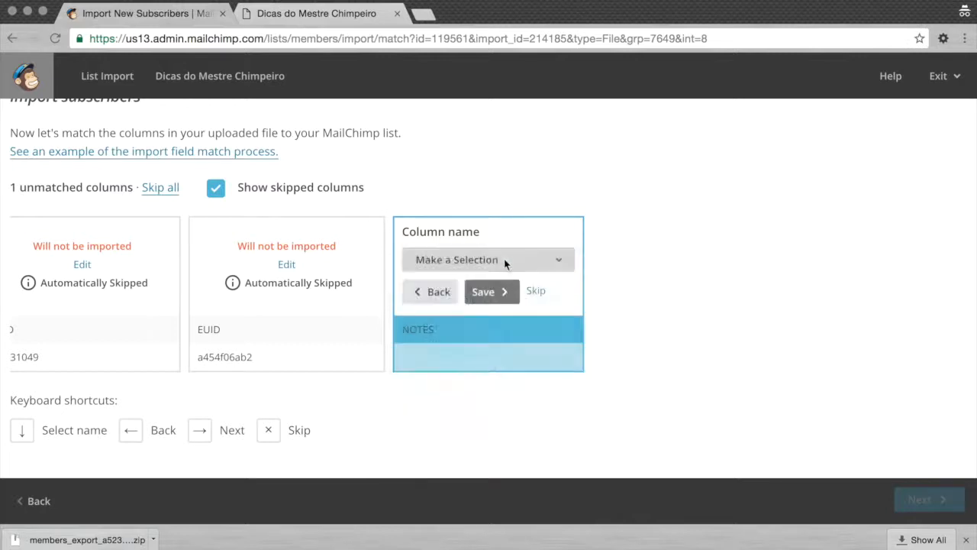
pyautogui.click(537, 295)
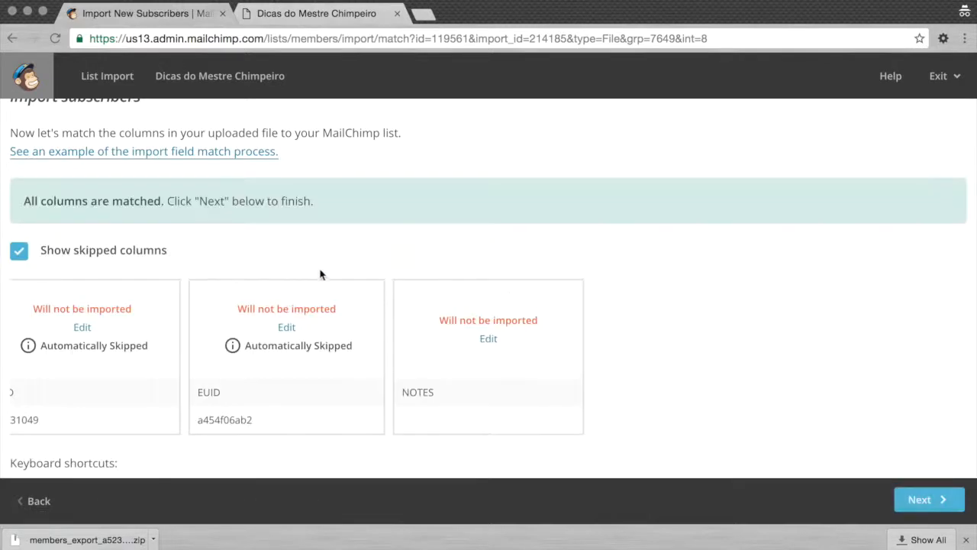
pyautogui.click(923, 500)
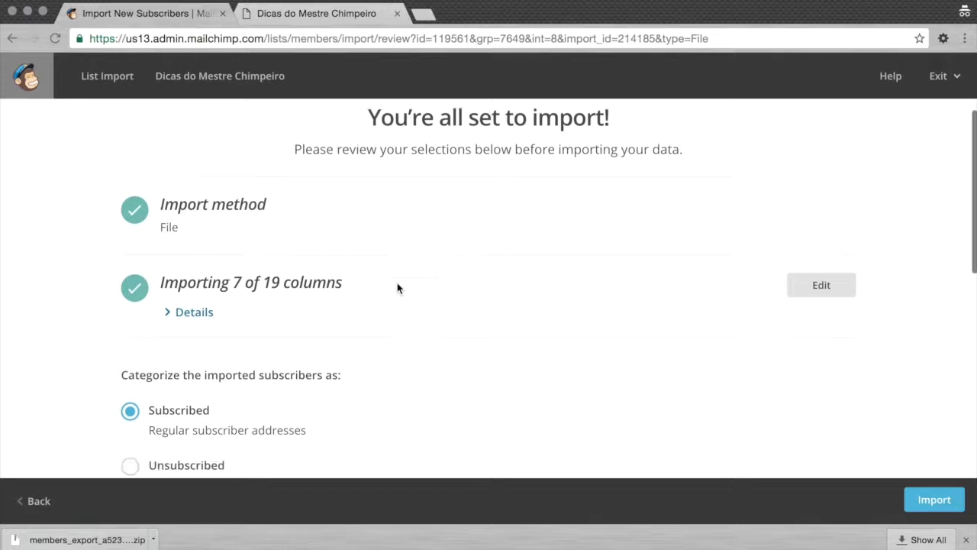
# Review the matched columns, subscriber category and target groups, then import the contacts as Subscribed into the group 7 Dicas Mailchimp.
pyautogui.scroll(-2, 397, 287)
pyautogui.click(195, 283)
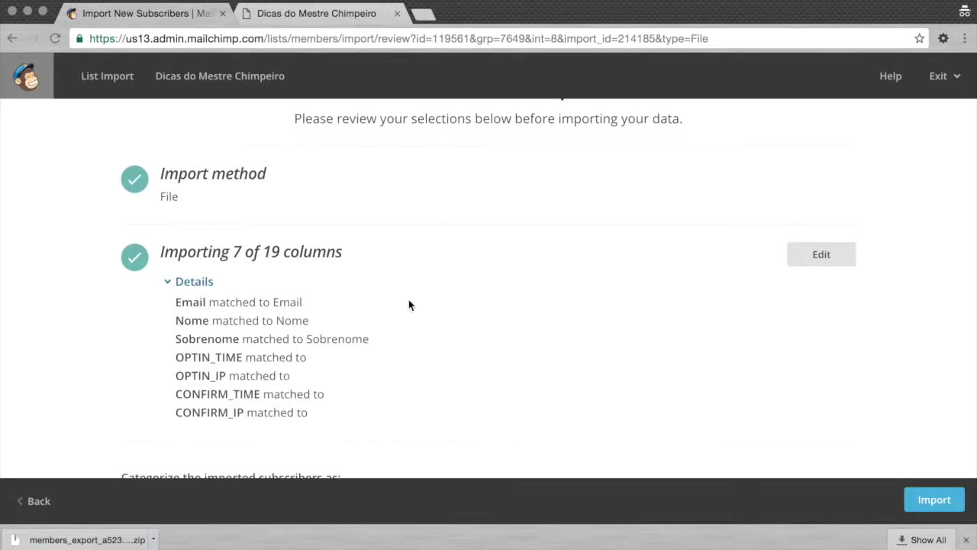
pyautogui.scroll(-2, 236, 216)
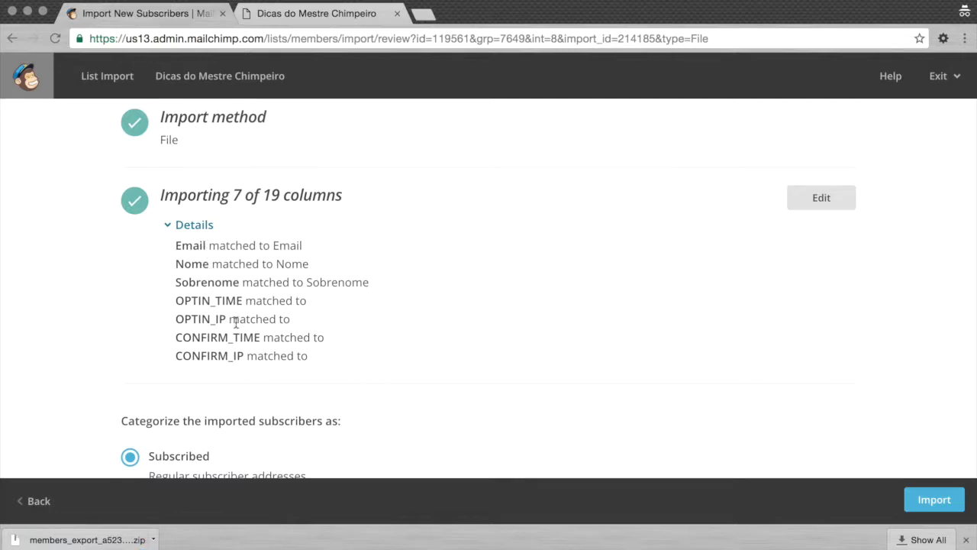
pyautogui.scroll(-5, 252, 319)
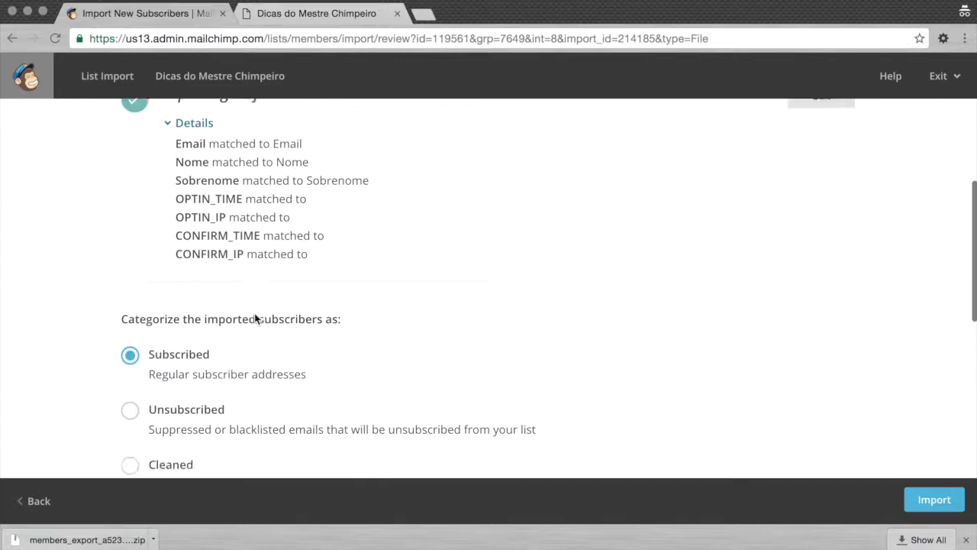
pyautogui.scroll(-1, 254, 321)
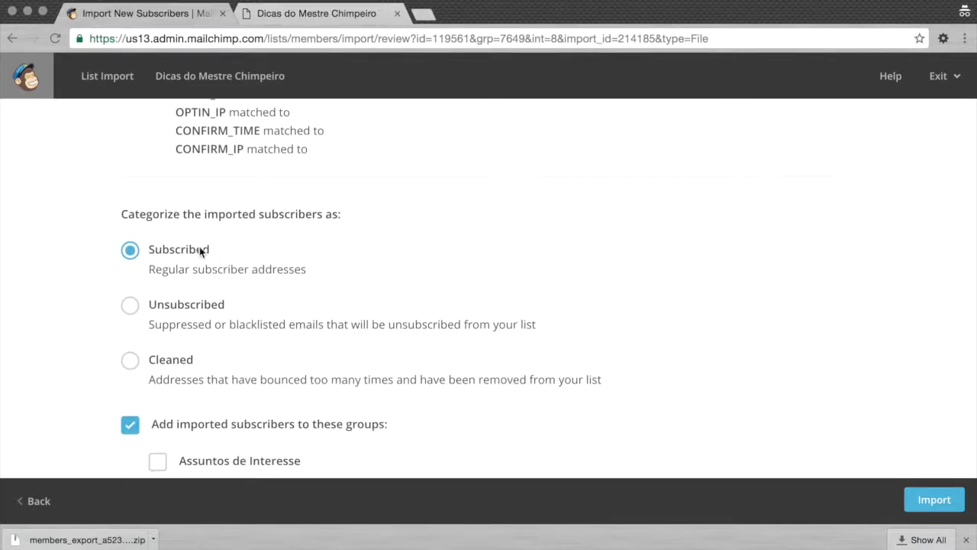
pyautogui.scroll(-1, 211, 252)
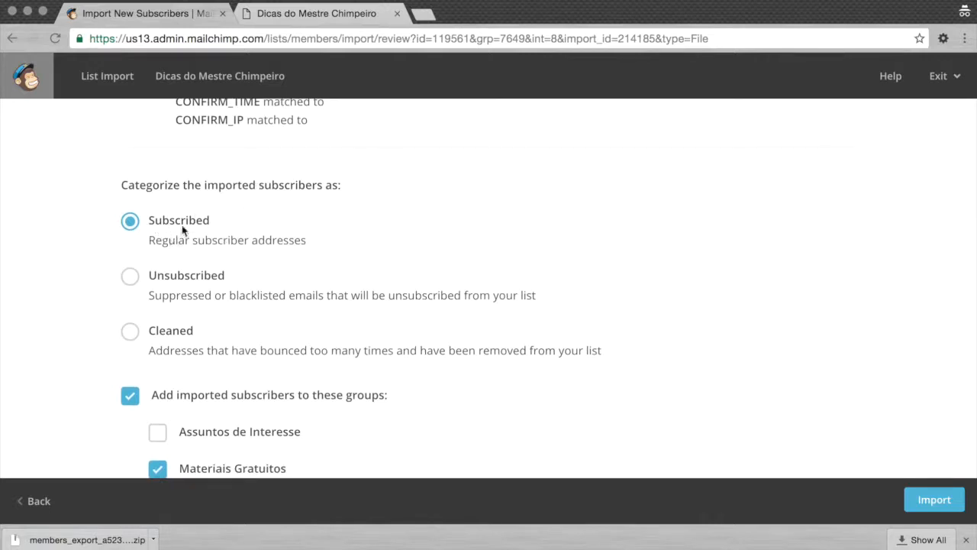
pyautogui.scroll(-1, 187, 231)
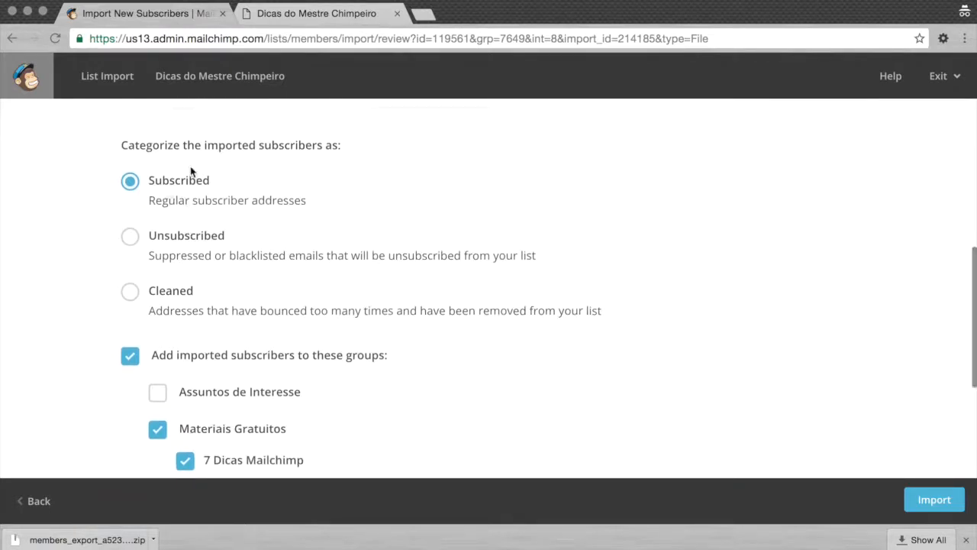
pyautogui.scroll(-3, 264, 227)
pyautogui.scroll(-2, 264, 229)
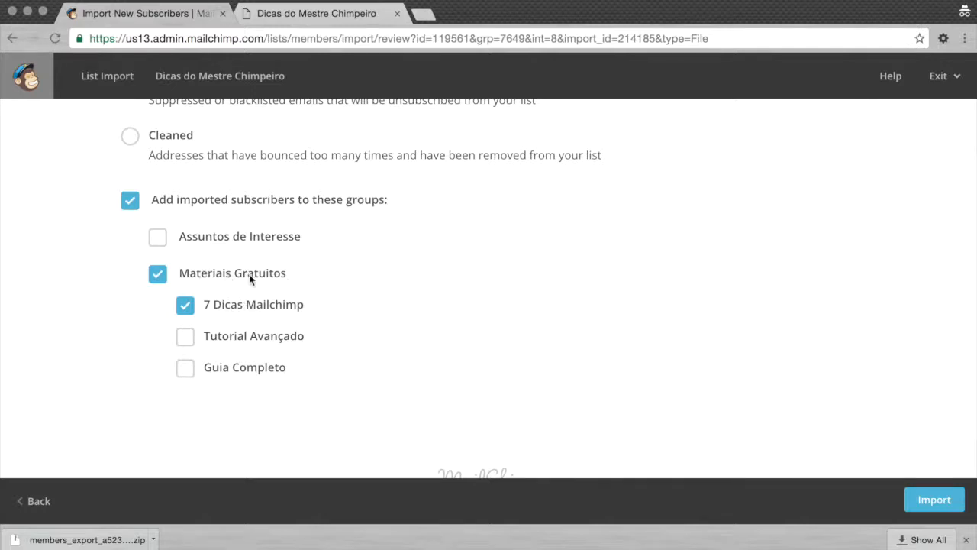
pyautogui.click(936, 501)
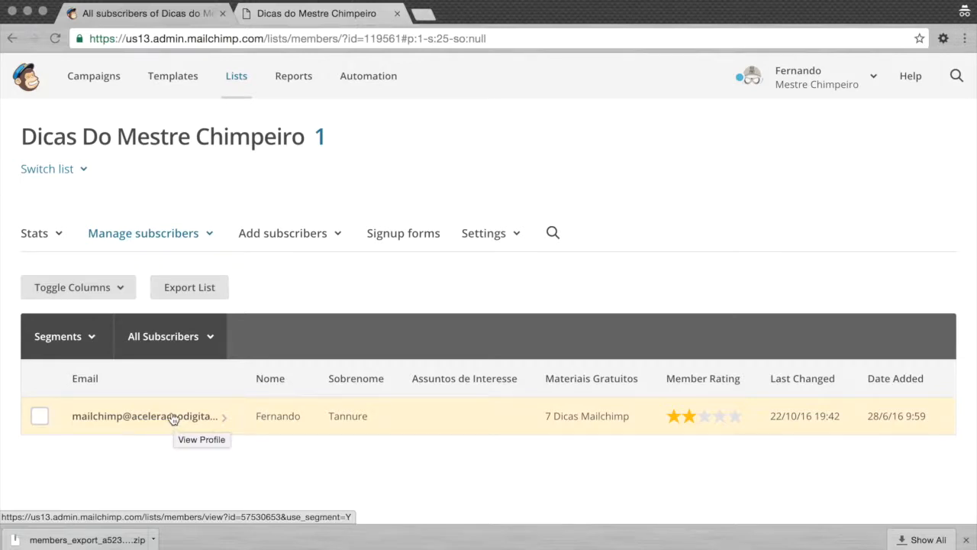
# Leave the subscribers of Dicas do Mestre Chimpeiro and open the overview of all lists.
pyautogui.click(78, 168)
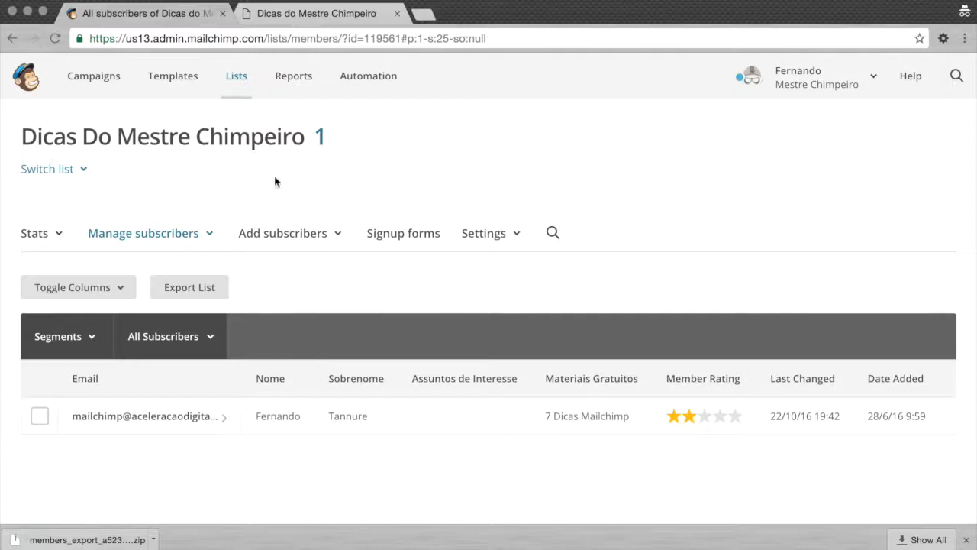
pyautogui.click(237, 76)
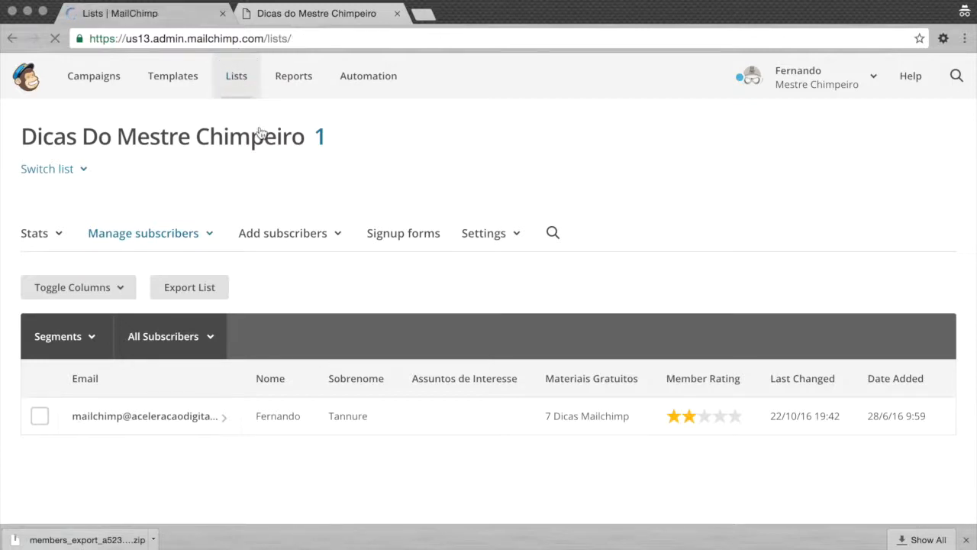